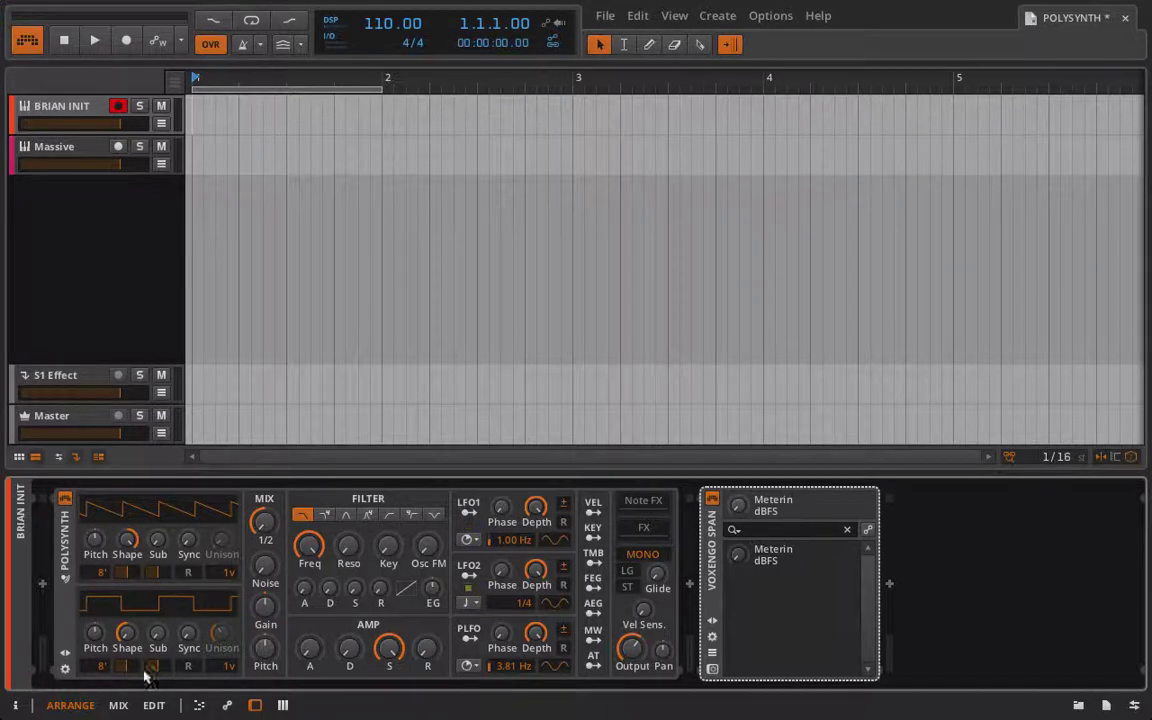
Step: Open the Voxengo SPAN analyser window to glance at its empty spectrum, then close it
left_click(713, 669)
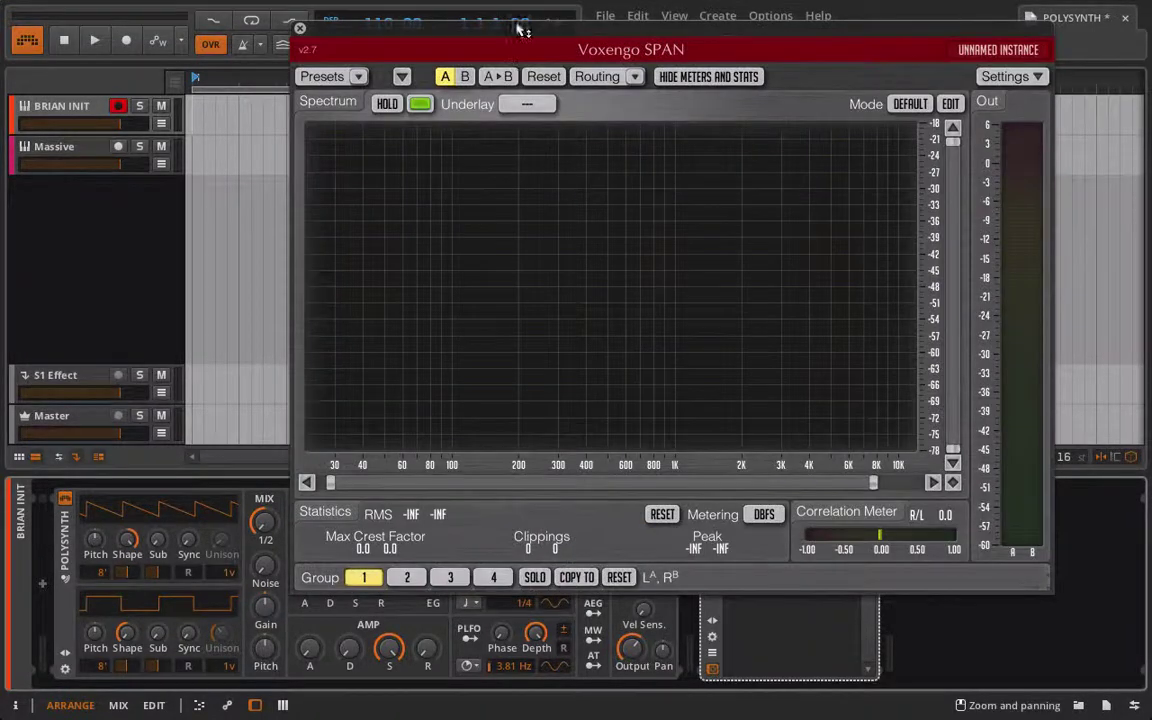
left_click(299, 25)
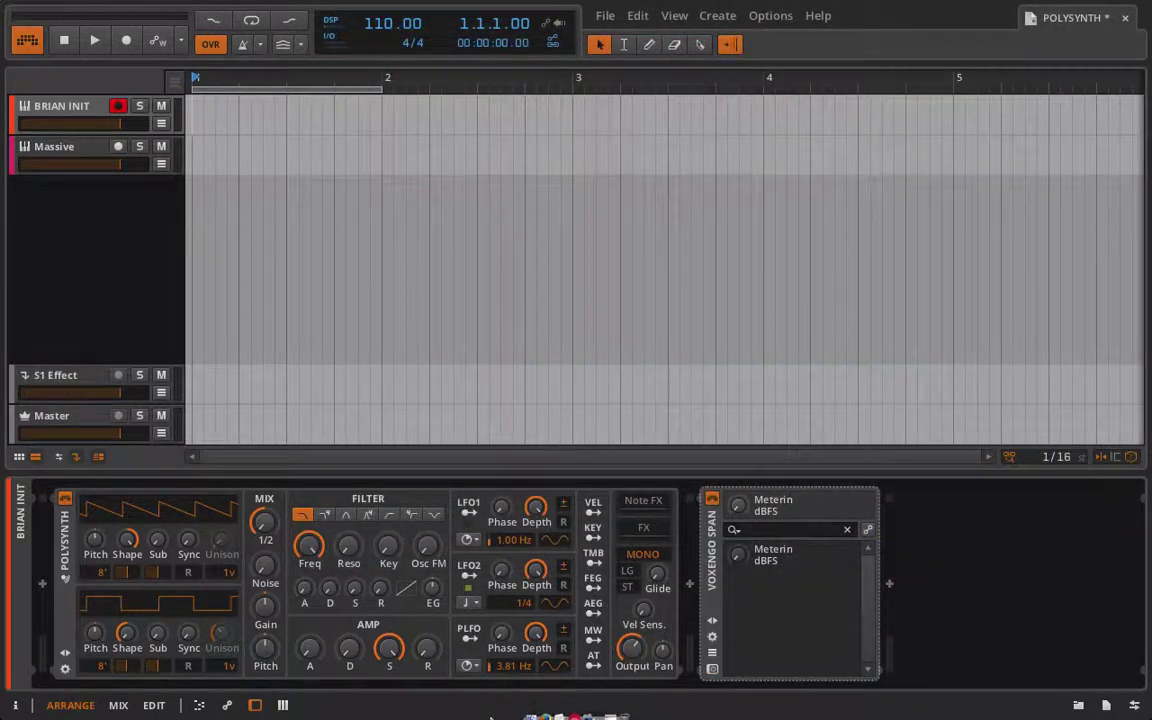
Step: Switch to Firefox to read the Electronic Music Interactive '1. Sound' page
left_click(553, 710)
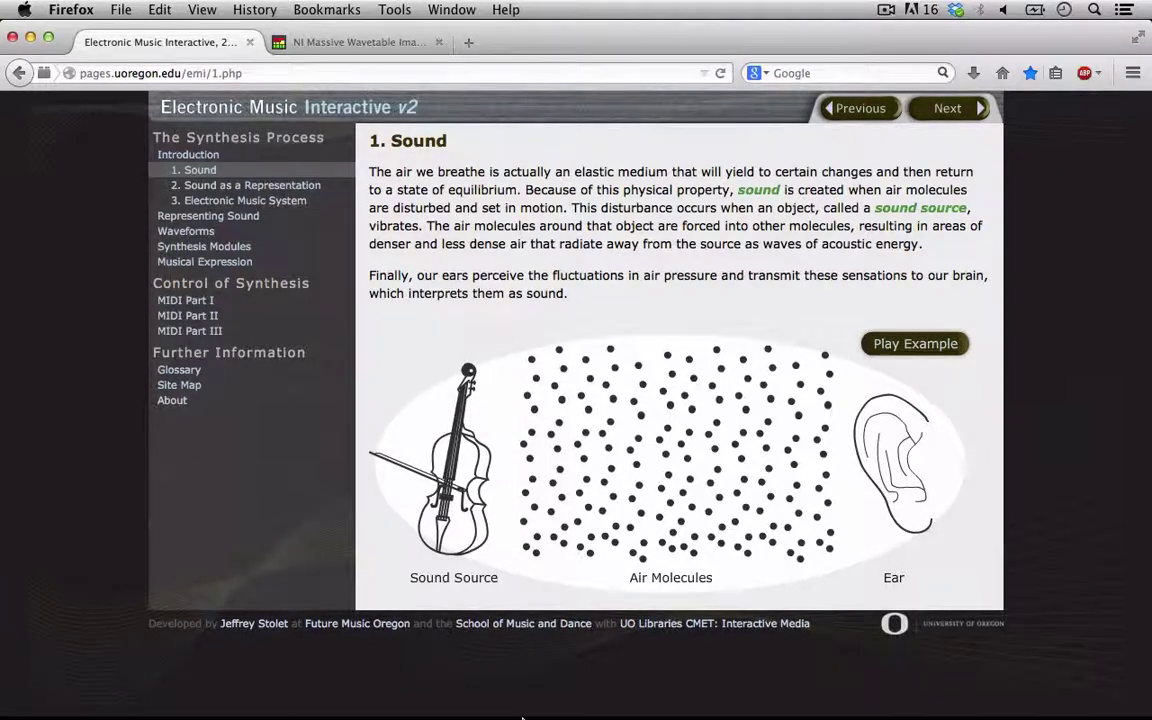
Step: Return to Bitwig Studio and open the SPAN editor over the BRIAN INIT track's Polysynth
left_click(575, 711)
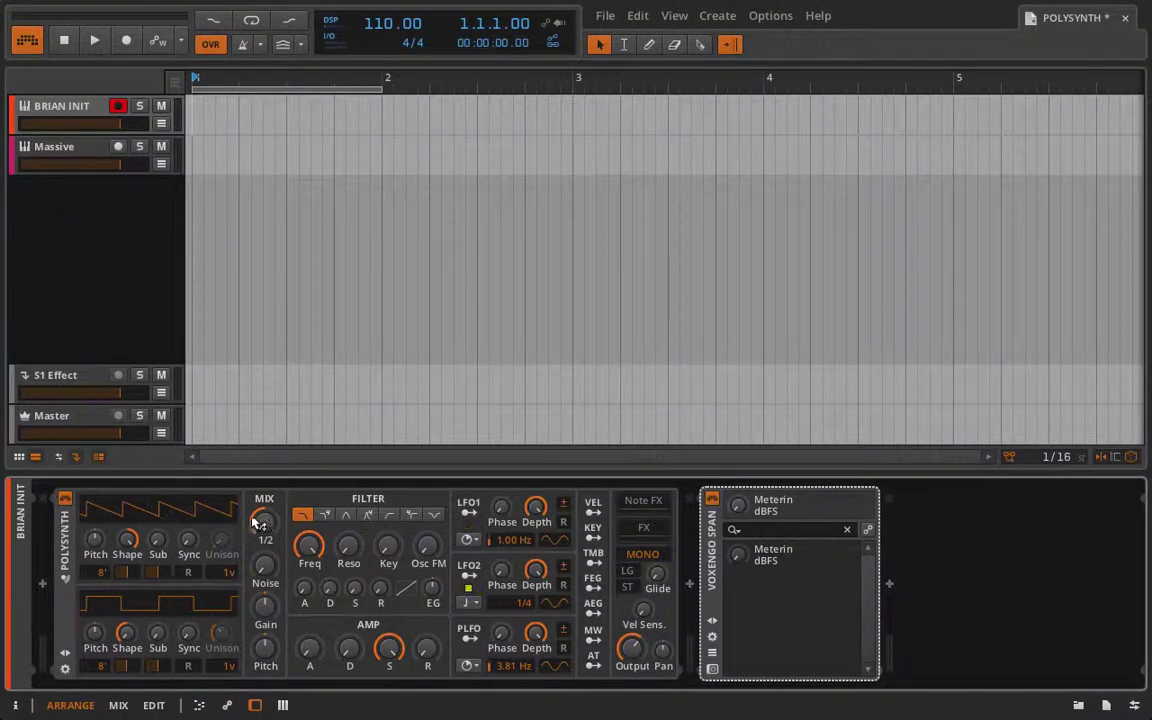
mouse_move(262, 522)
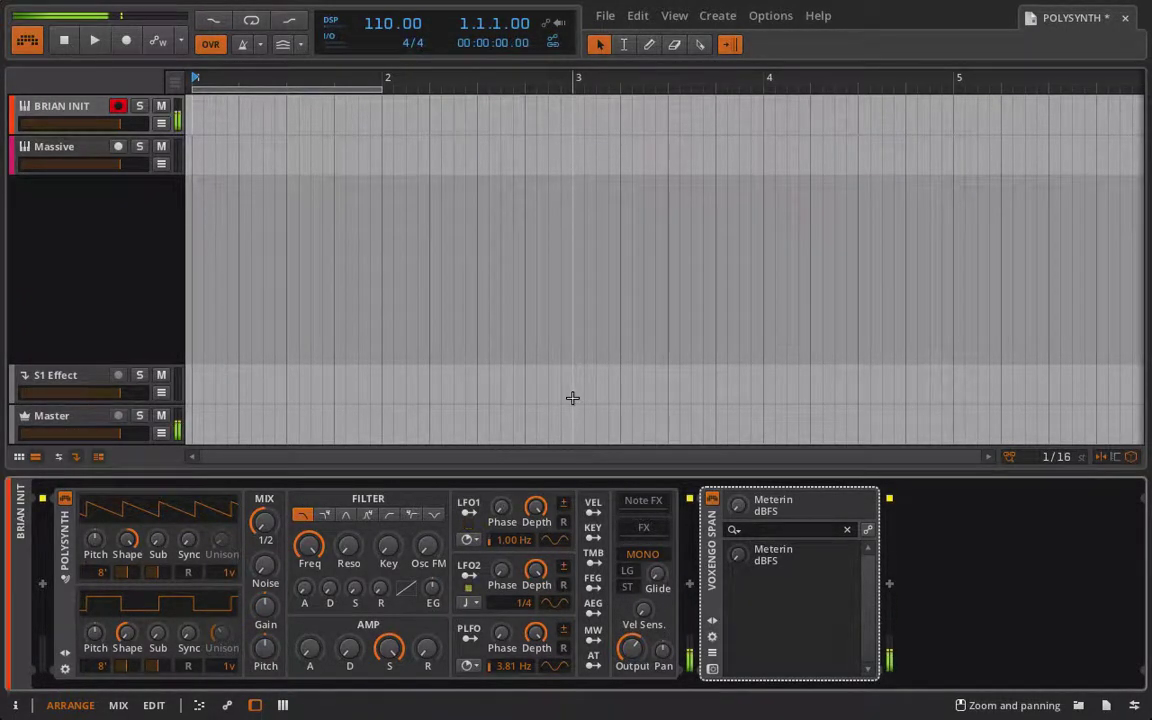
left_click(712, 668)
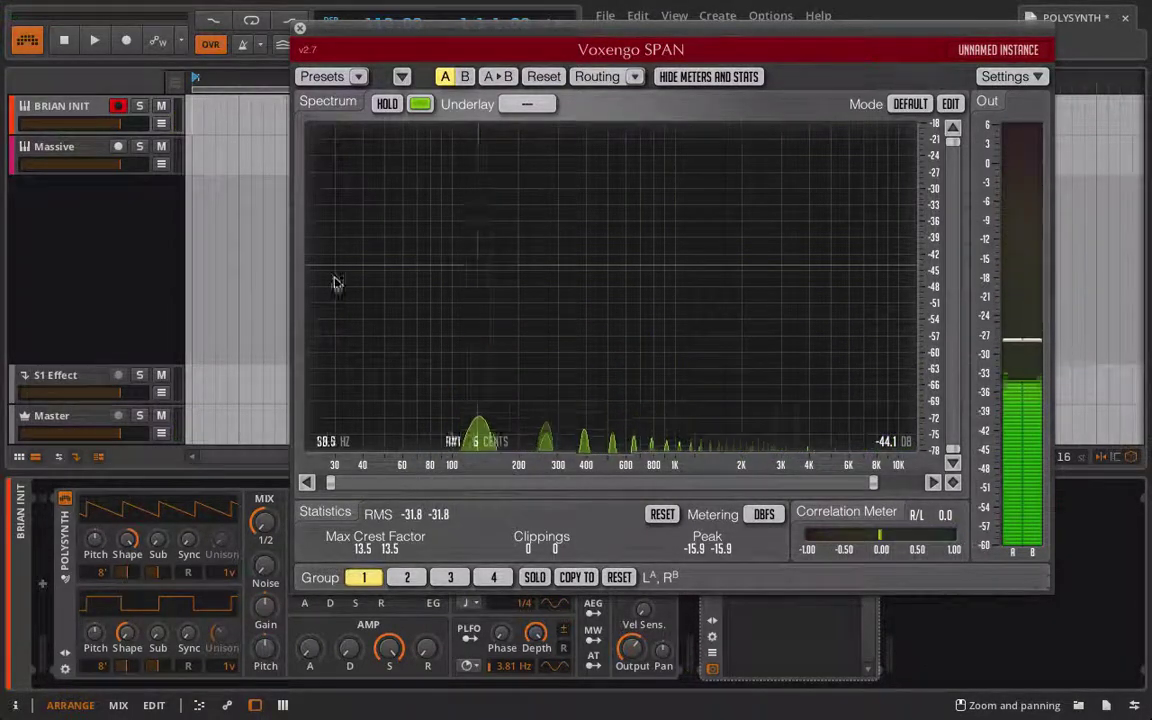
Step: Raise Polysynth's OSC1 Pitch knob to +7.00 st while watching the harmonics in SPAN
left_click(95, 541)
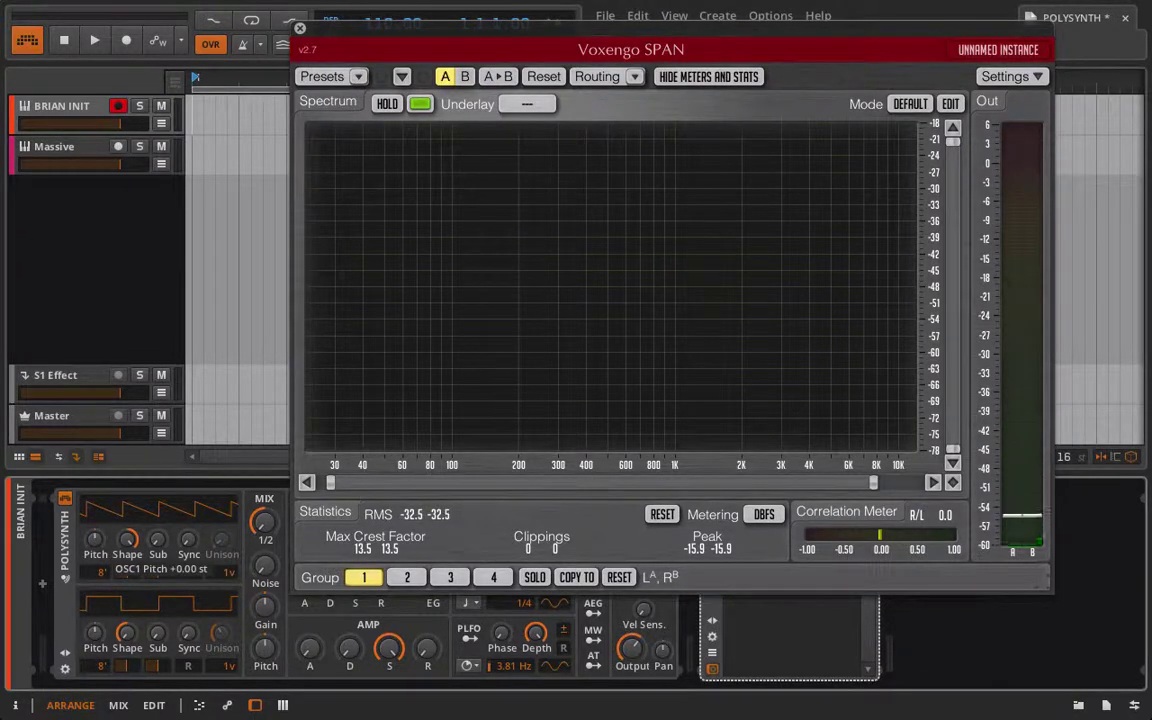
mouse_move(95, 541)
left_mouse_down()
mouse_move(95, 520)
mouse_move(95, 541)
left_mouse_up()
left_click_drag(95, 541, 95, 541)
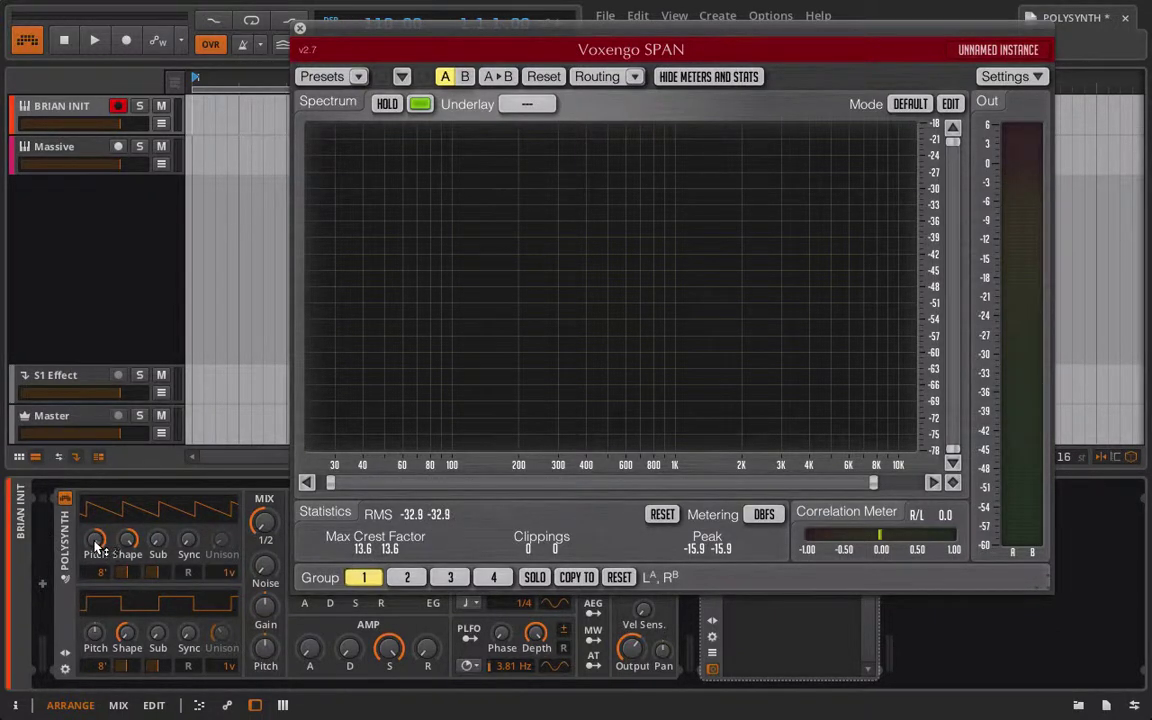
Step: Bring OSC1 Pitch back to about 0 st and drop the oscillator's octave from 8' to 16'
mouse_move(97, 538)
left_mouse_down()
mouse_move(97, 524)
mouse_move(97, 538)
left_mouse_up()
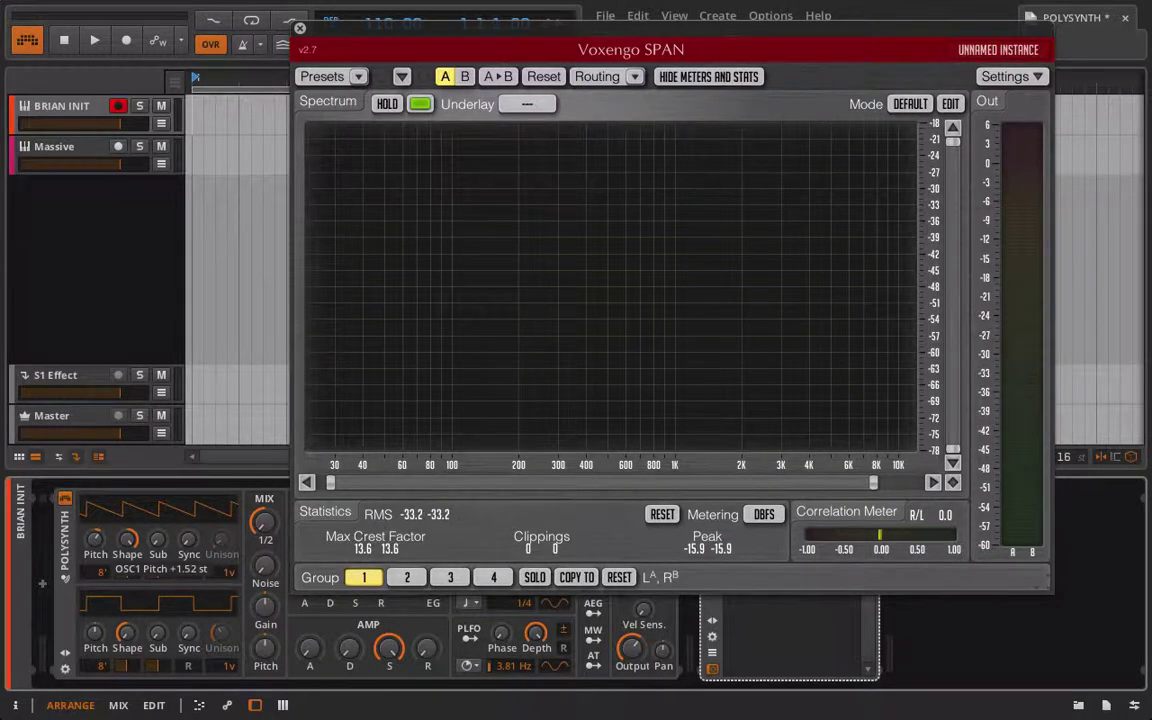
left_click_drag(95, 539, 96, 548)
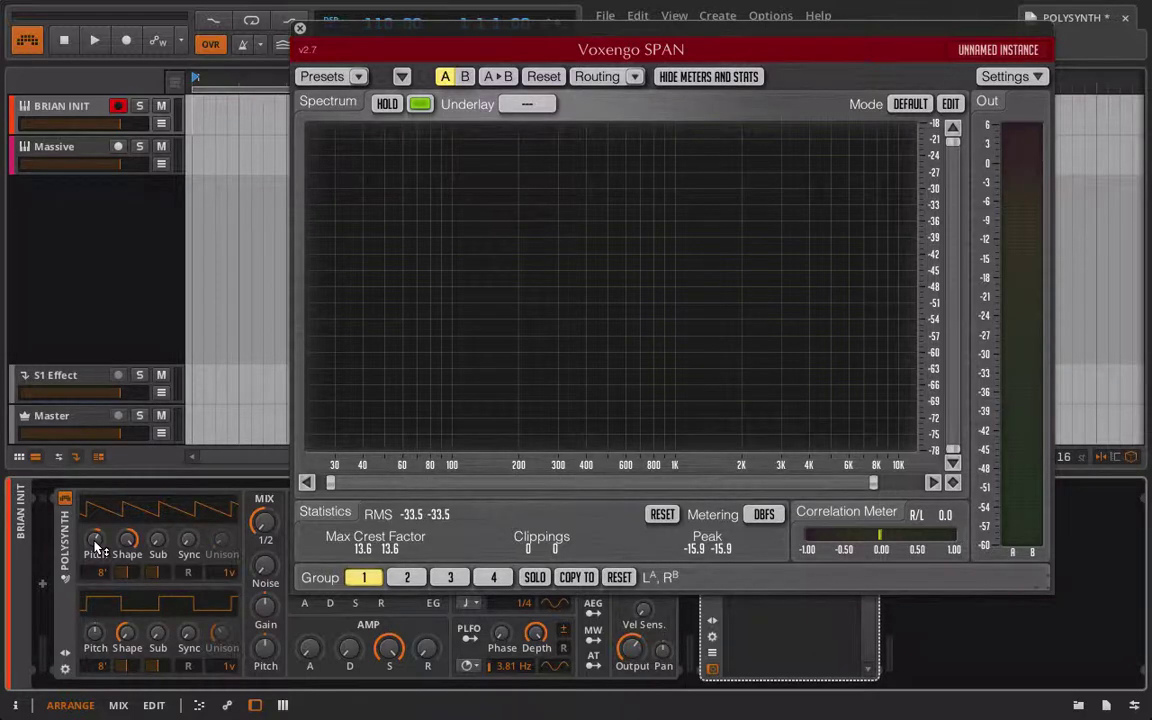
left_click_drag(96, 548, 96, 561)
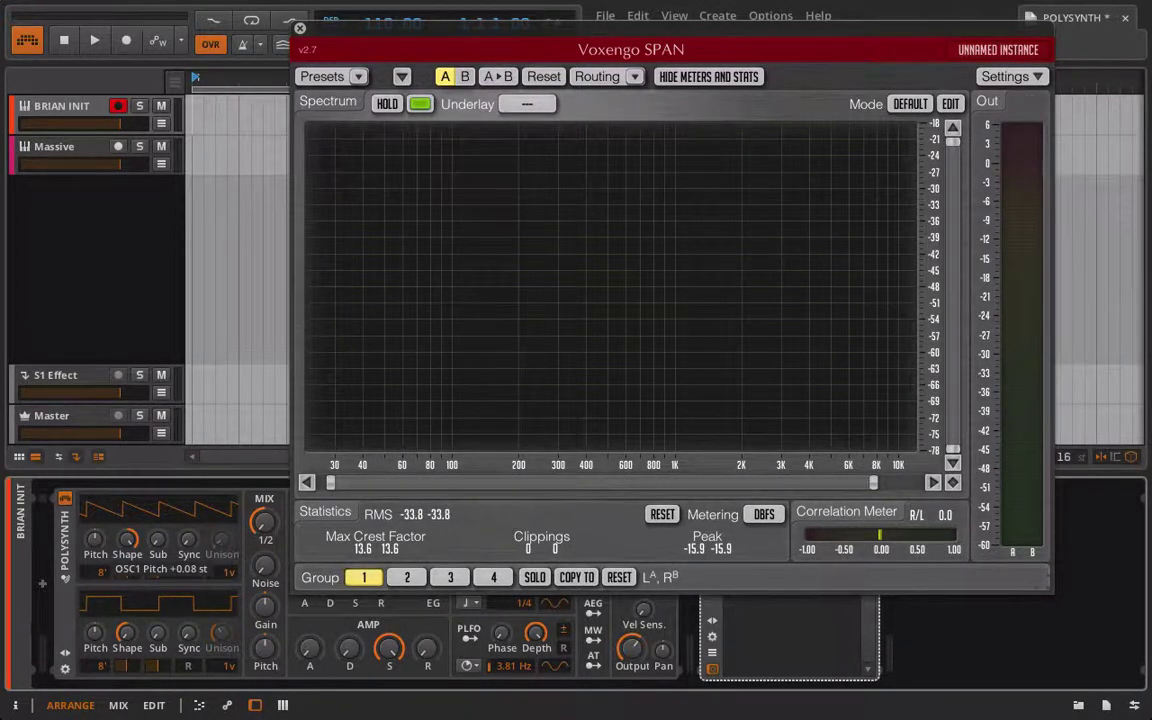
left_click_drag(96, 561, 96, 548)
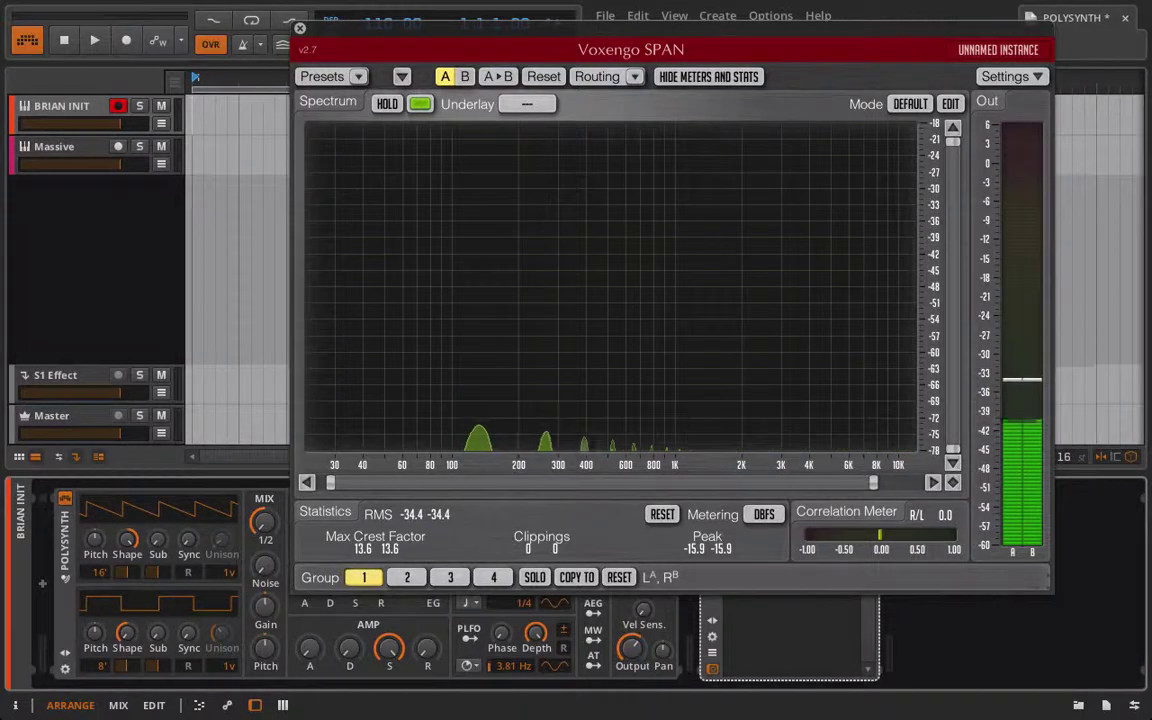
Step: Step OSC1's octave through 16' and 4' back to 8', comparing sawtooth harmonics in SPAN
left_click_drag(101, 572, 104, 582)
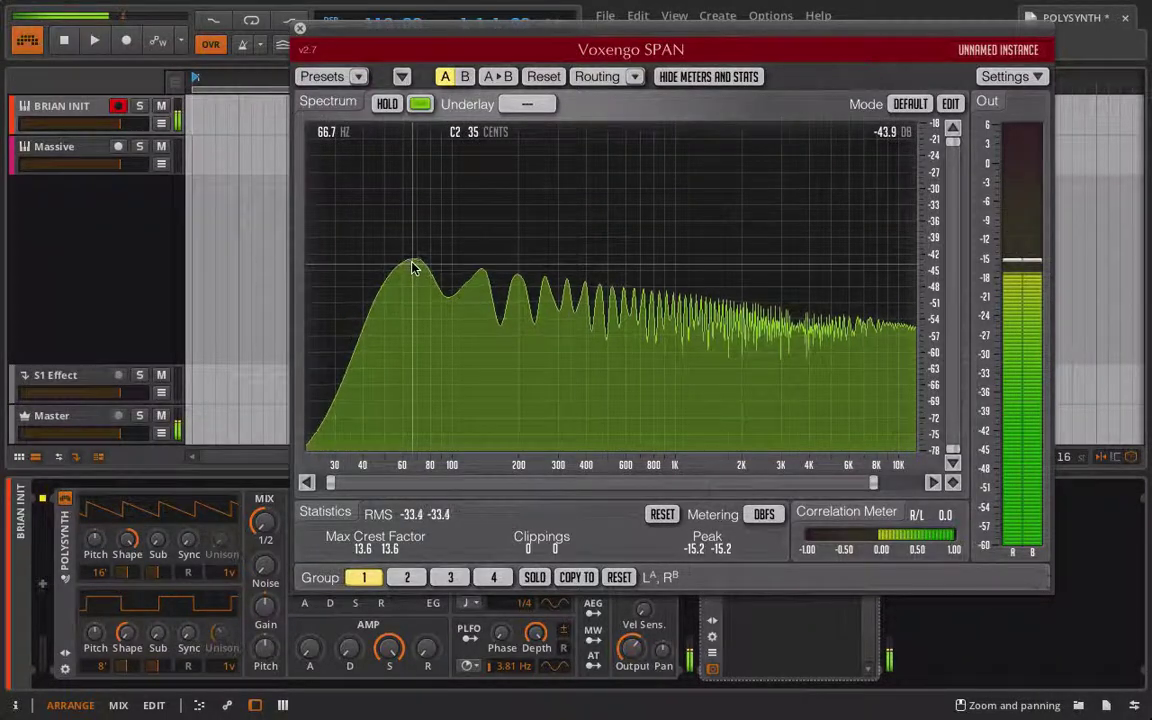
left_click_drag(103, 580, 103, 595)
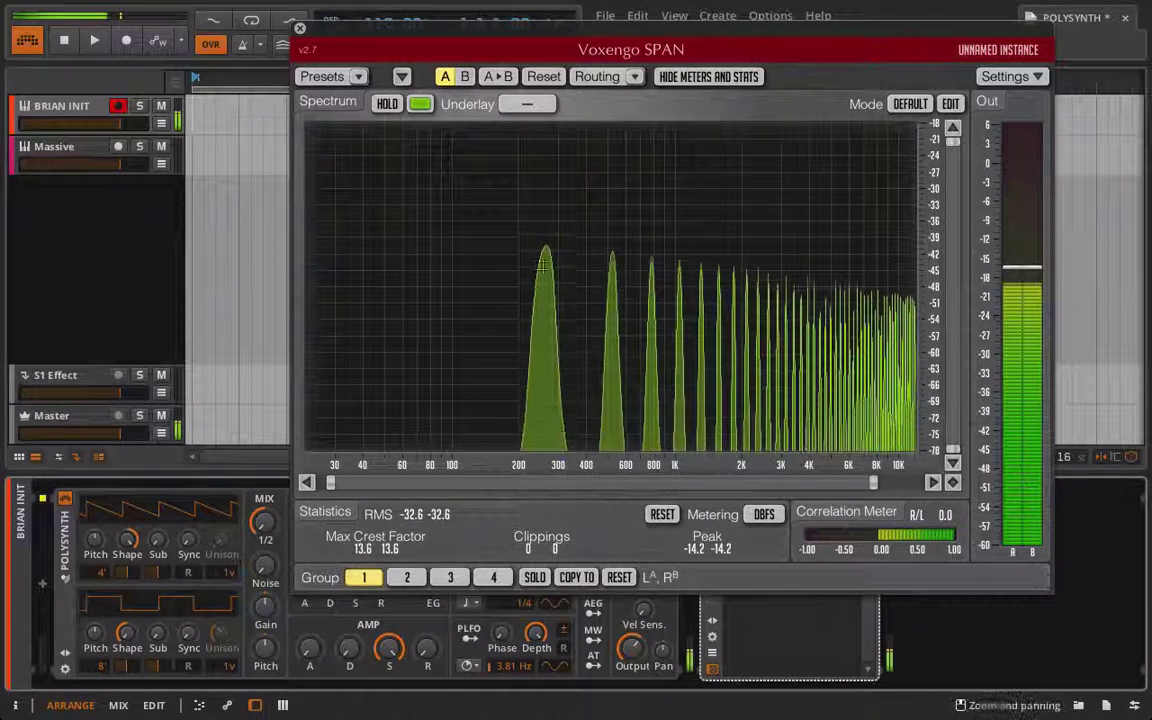
mouse_move(555, 221)
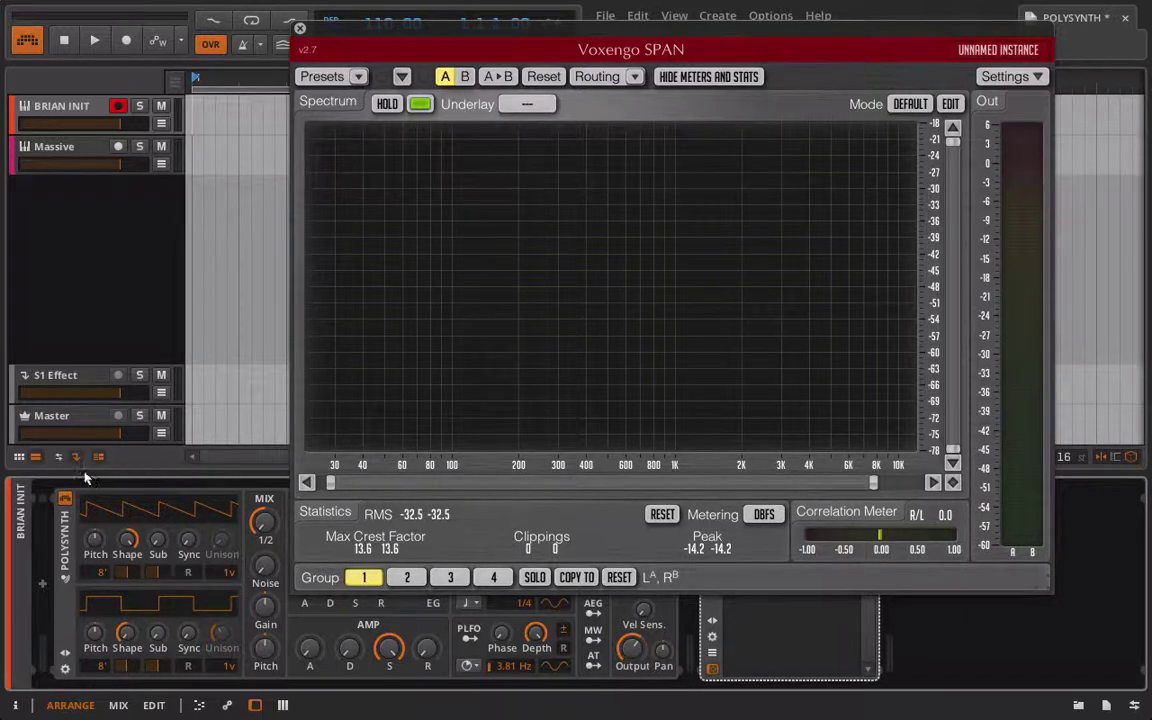
Step: Nudge the SPAN window right and narrow its frequency range from 30 Hz to 100 Hz–10 kHz
mouse_move(127, 541)
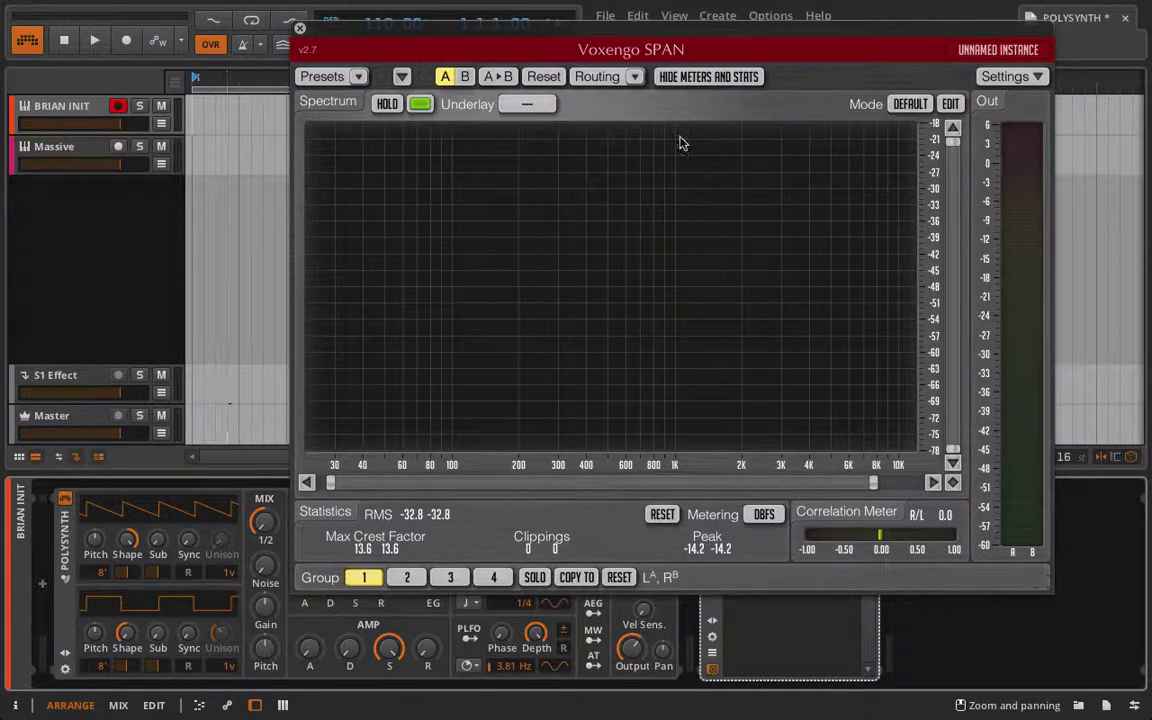
left_click_drag(585, 33, 633, 33)
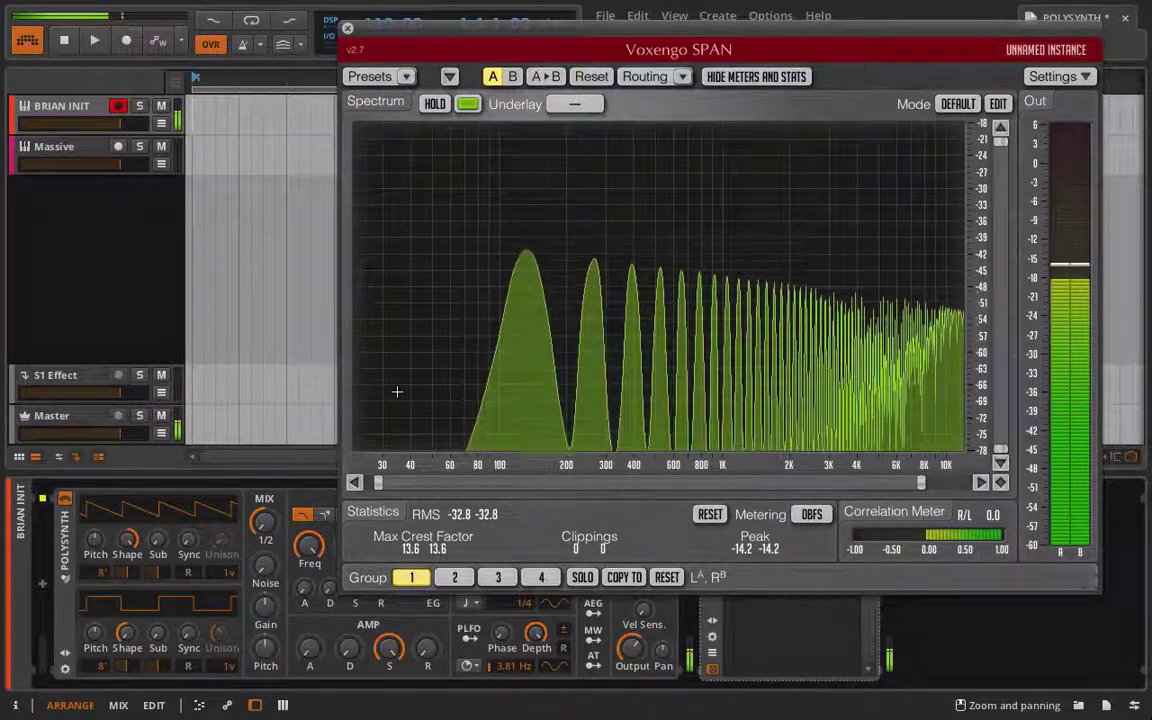
left_click_drag(379, 484, 494, 483)
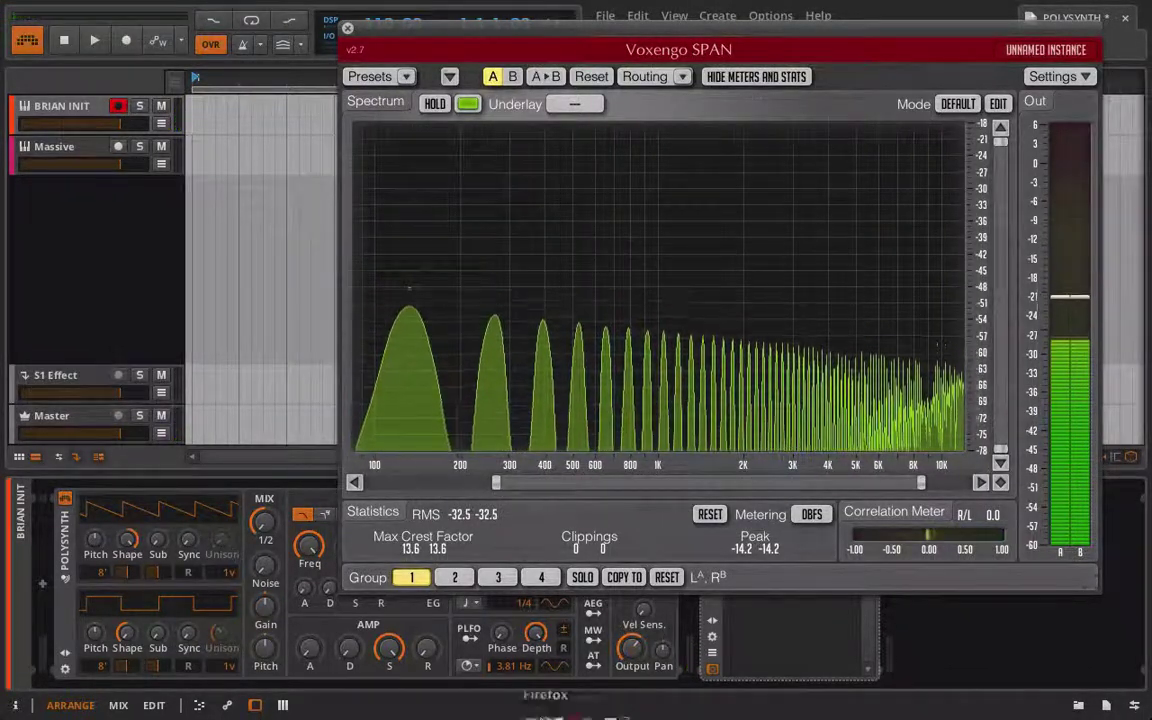
Step: In Firefox, open Waveforms > 12. Sawtooth Waves and scroll to its harmonic spectrum chart
left_click(540, 712)
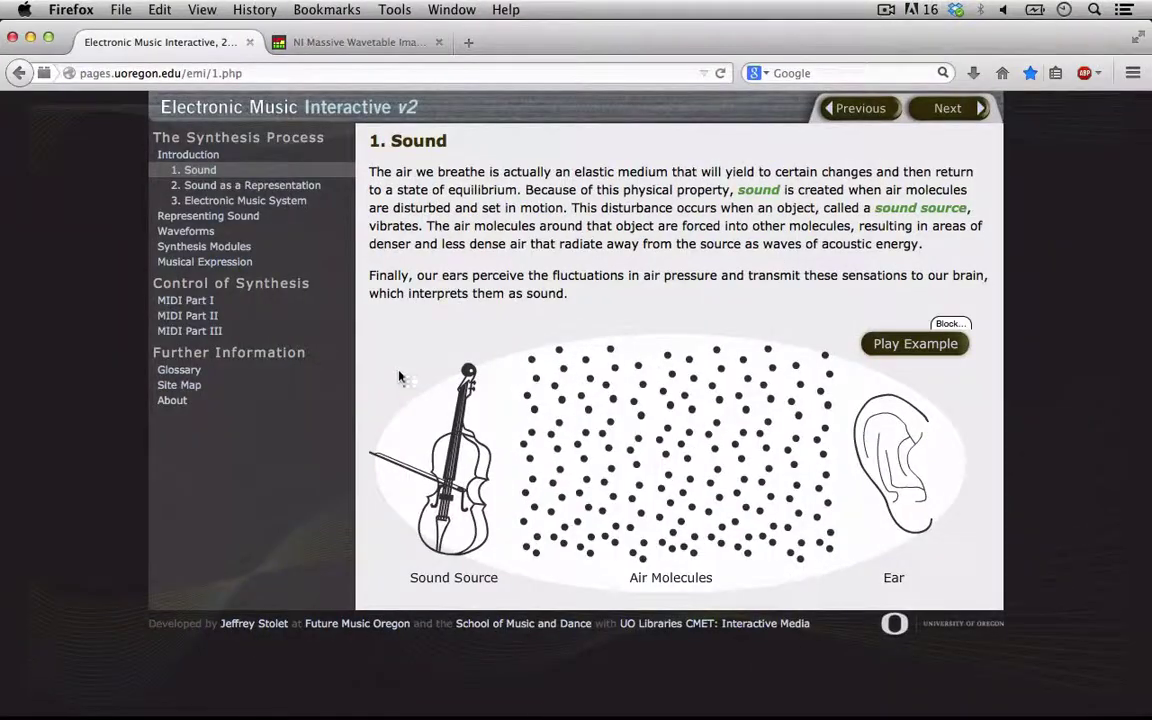
left_click(250, 232)
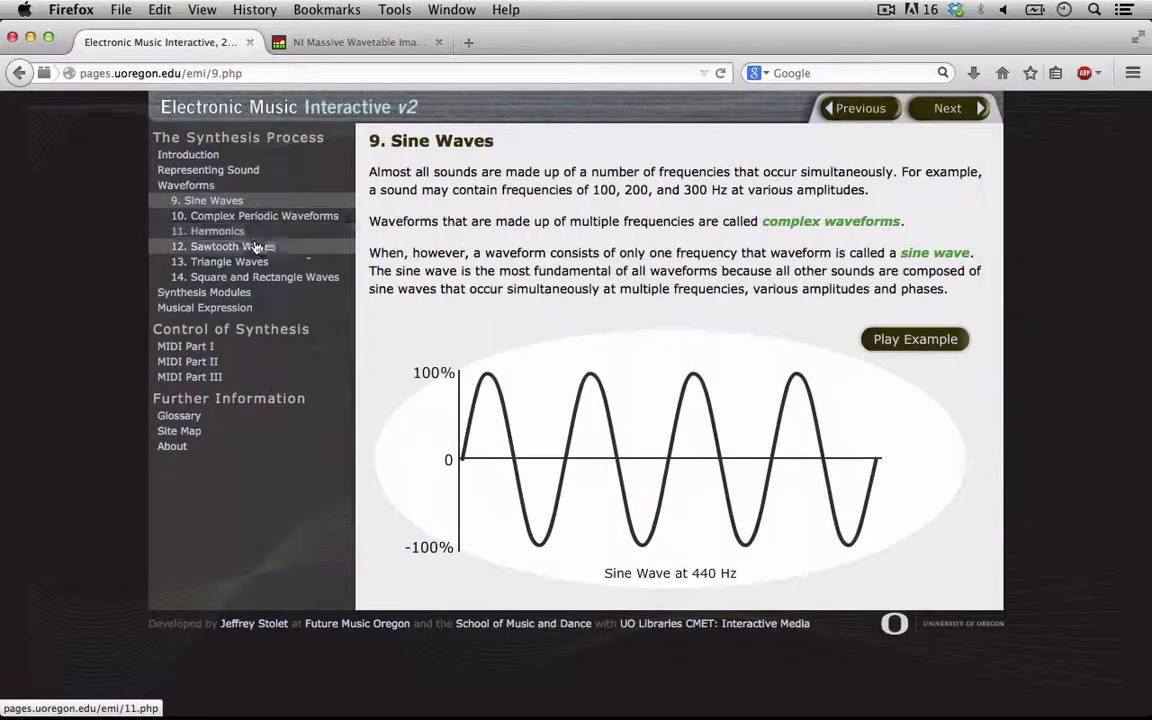
left_click(257, 247)
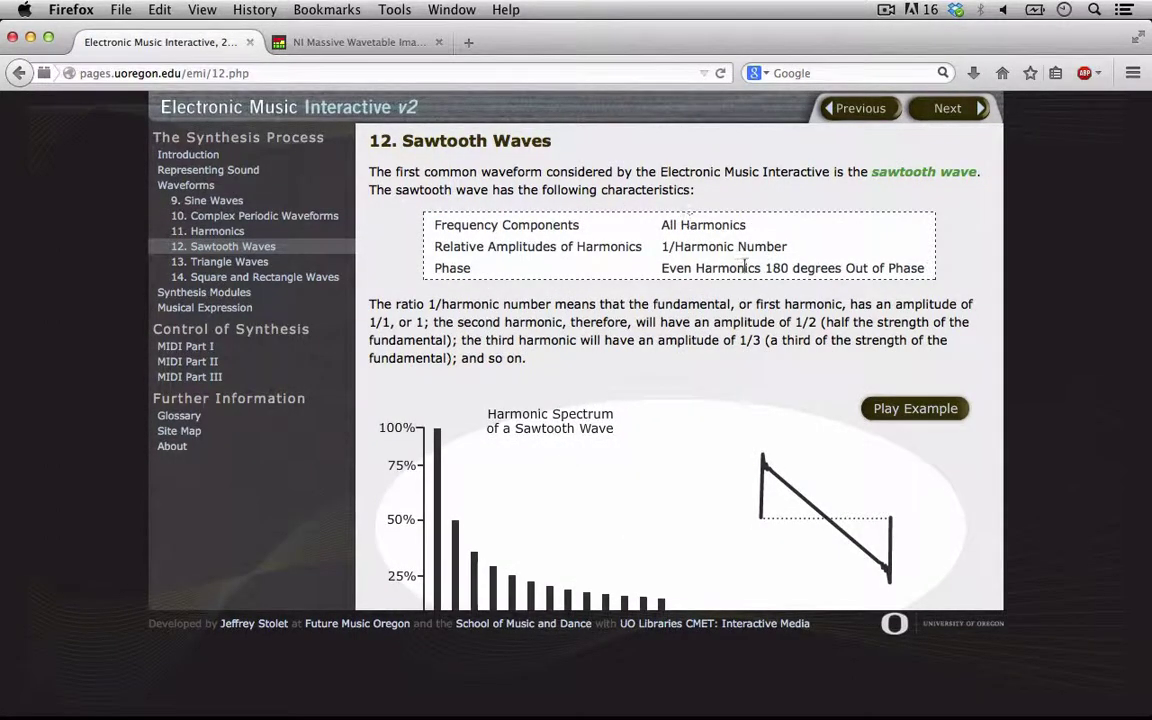
scroll(724, 211, "down", 3)
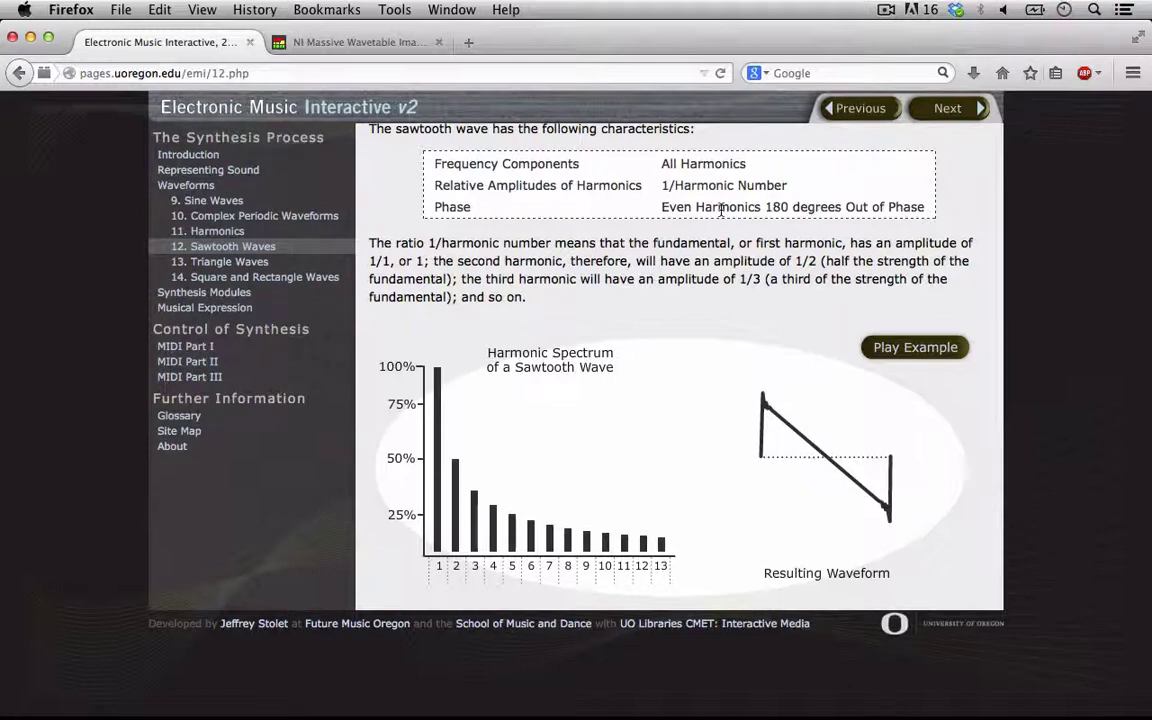
mouse_move(576, 712)
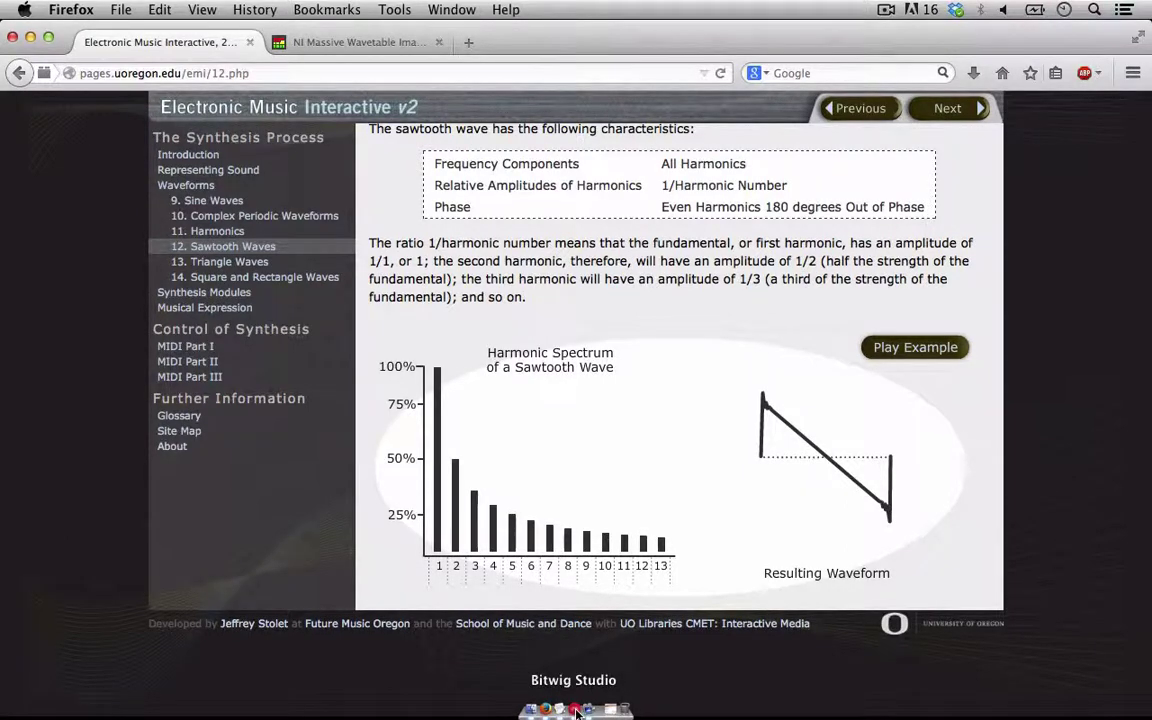
Step: Back in Bitwig, zoom SPAN in on the sawtooth harmonics, then restore the 100 Hz–10 kHz range
left_click(576, 710)
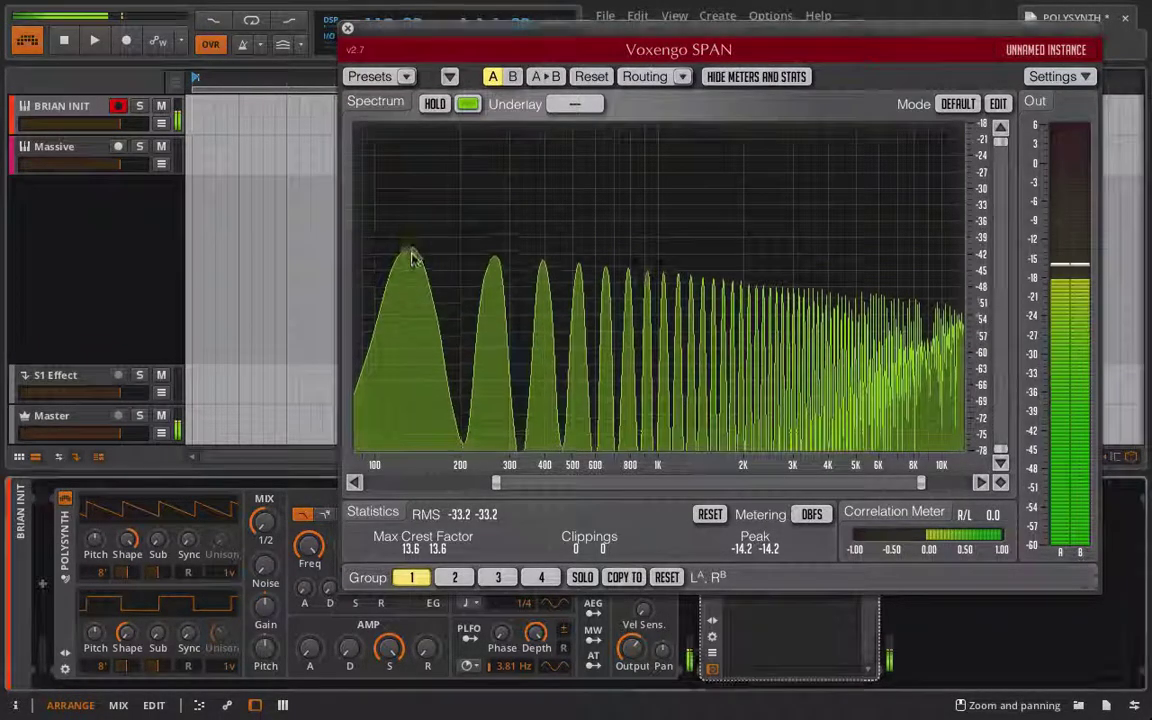
mouse_move(411, 262)
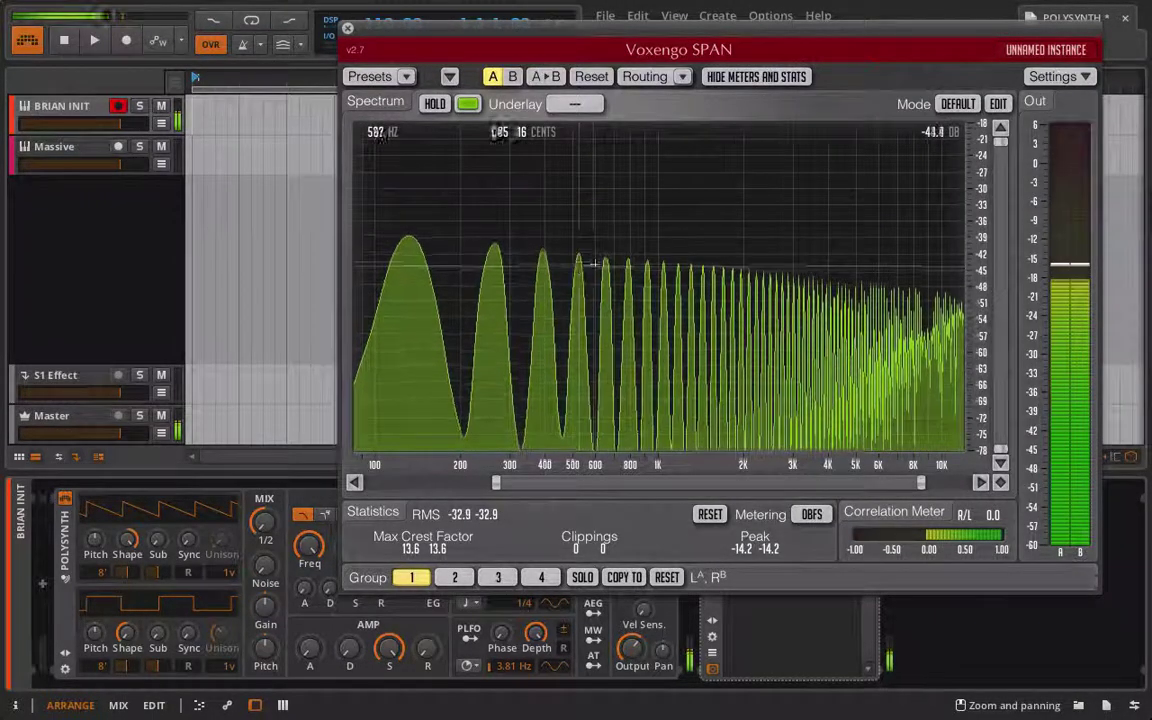
left_click_drag(496, 482, 689, 482)
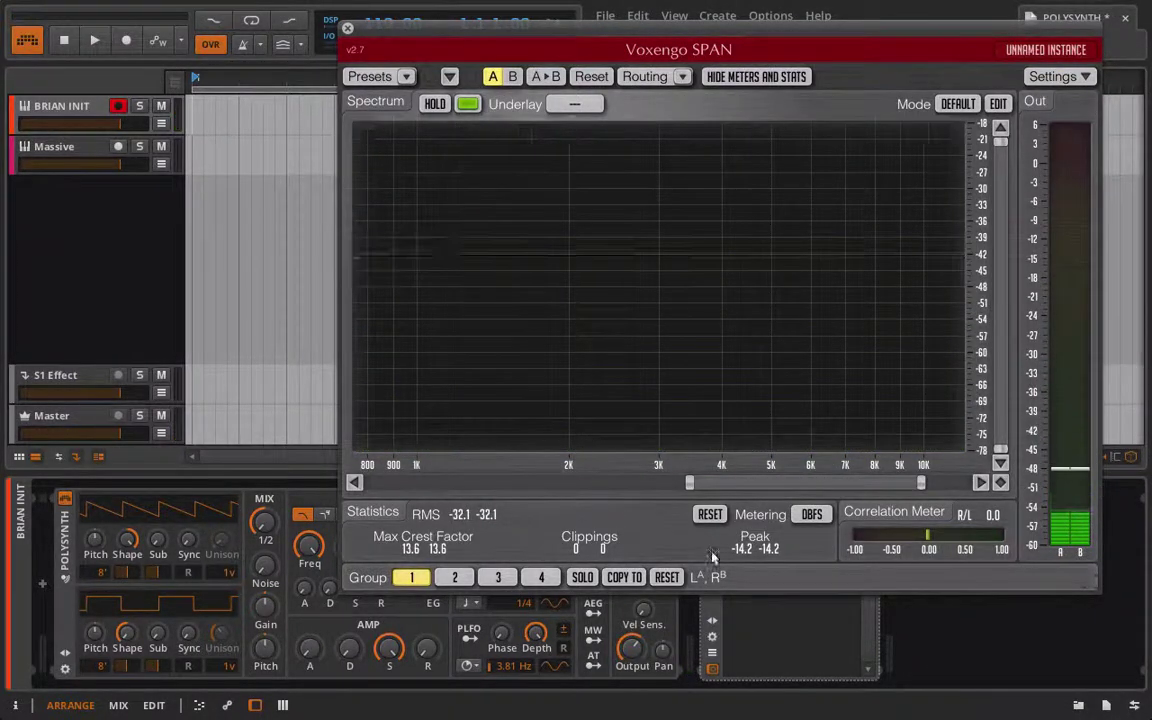
left_click_drag(689, 483, 493, 483)
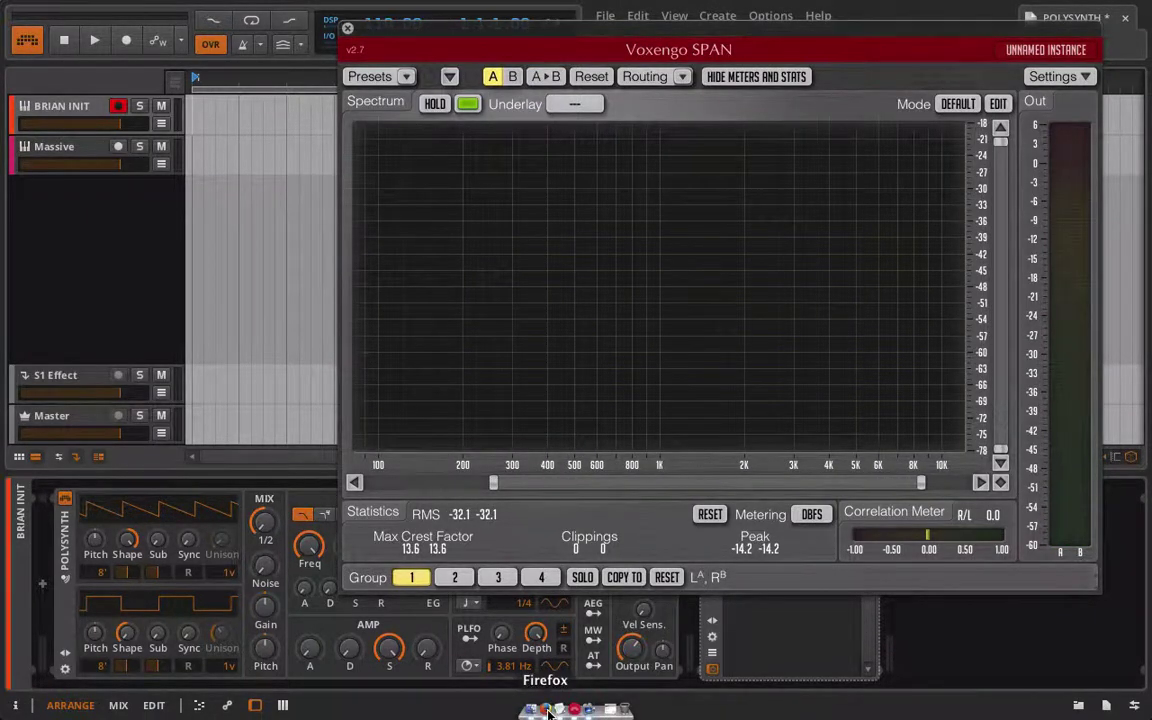
left_click(548, 714)
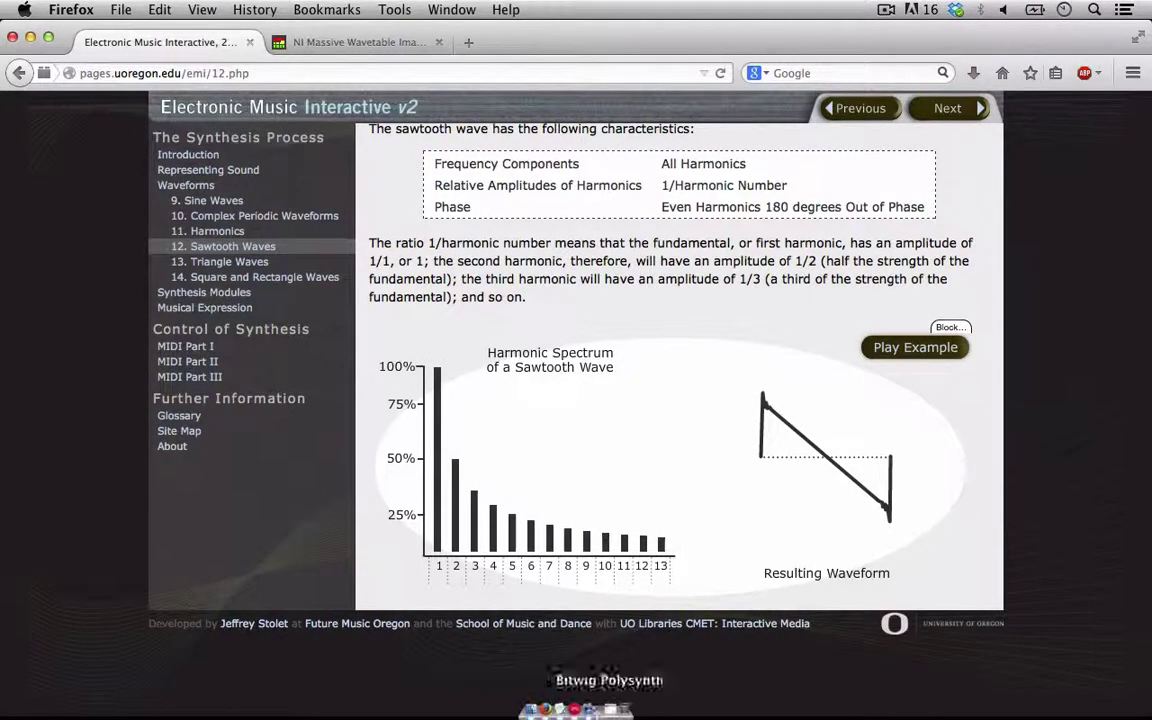
left_click(576, 712)
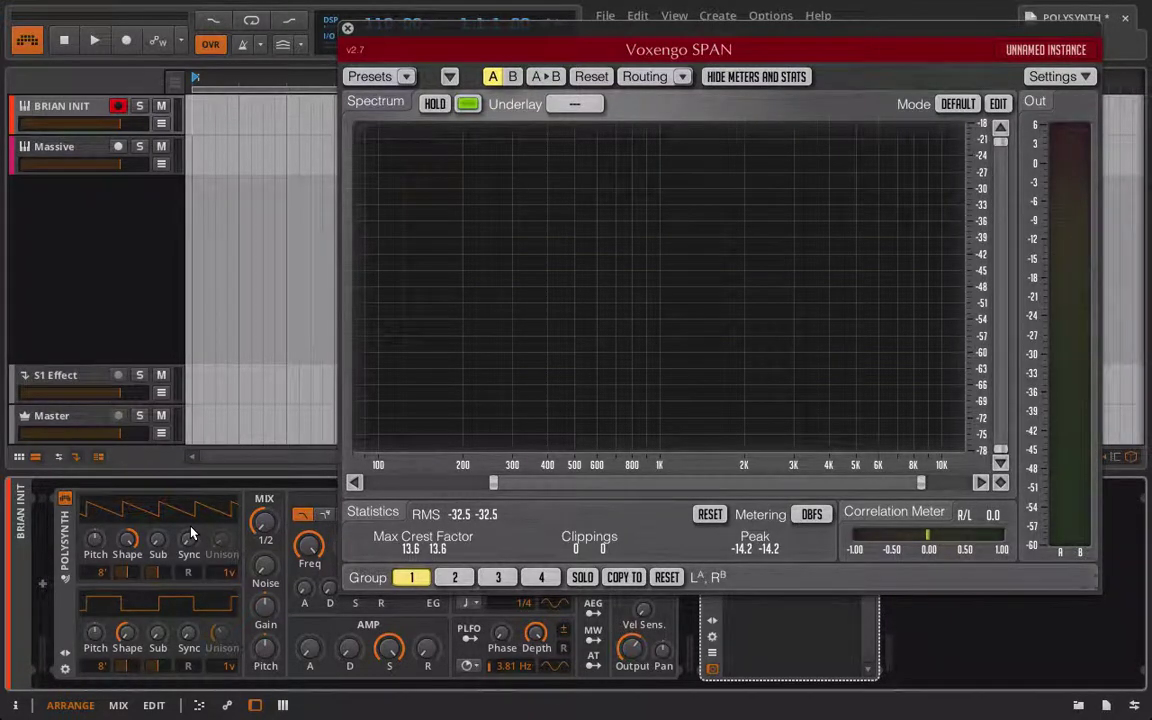
Step: Switch OSC1 to a square wave, start SPAN at 50 Hz, and bring up Firefox's Square Waves page
left_click_drag(120, 505, 120, 494)
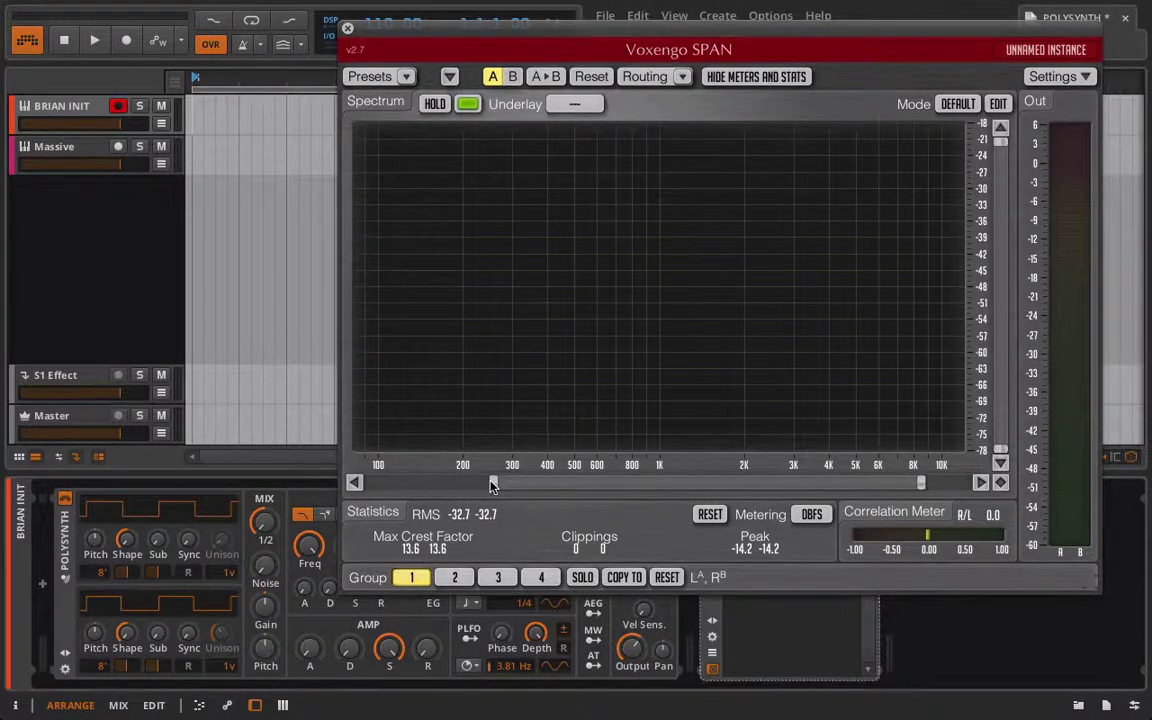
left_click_drag(493, 483, 394, 483)
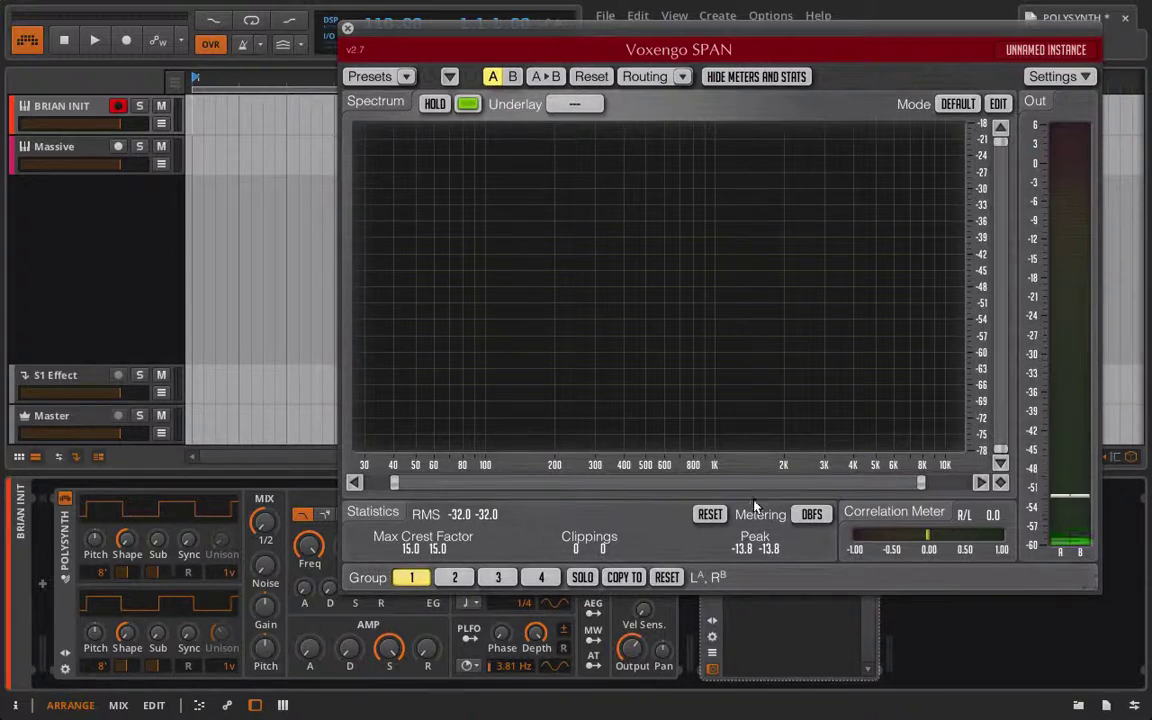
left_click_drag(394, 487, 443, 484)
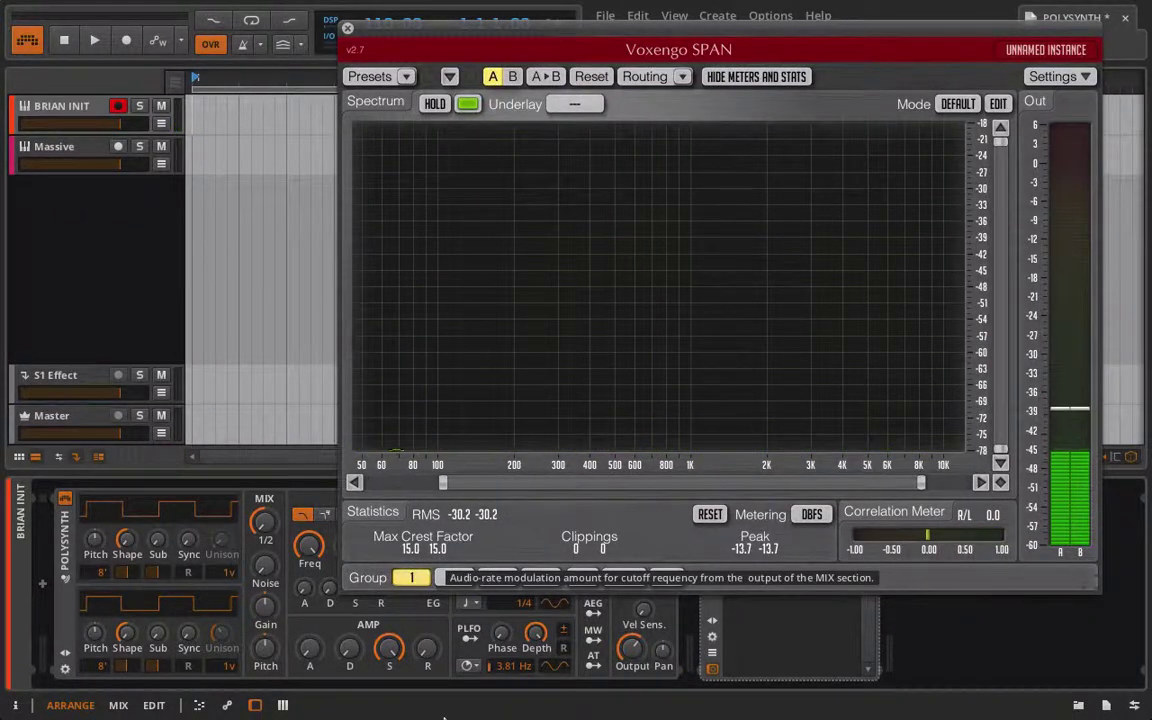
left_click(545, 712)
Step: Open '14. Square and Rectangle Waves' and bring its odd-harmonic (1–13) spectrum chart into view
left_click(248, 276)
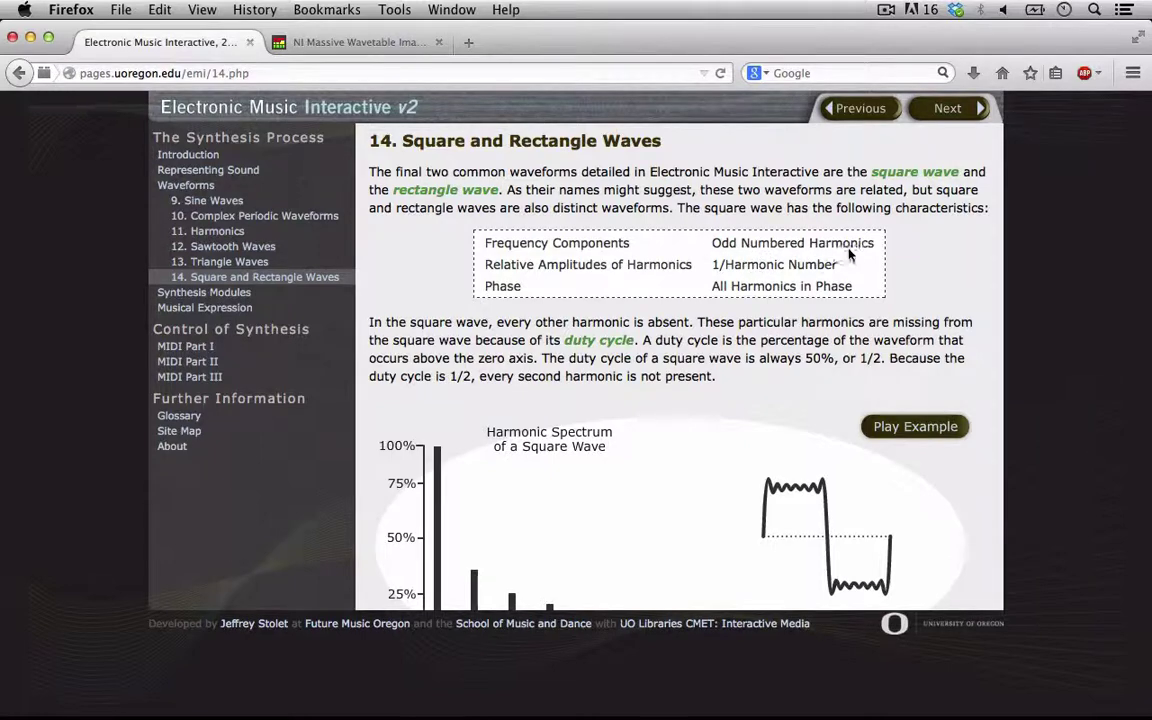
scroll(568, 371, "down", 3)
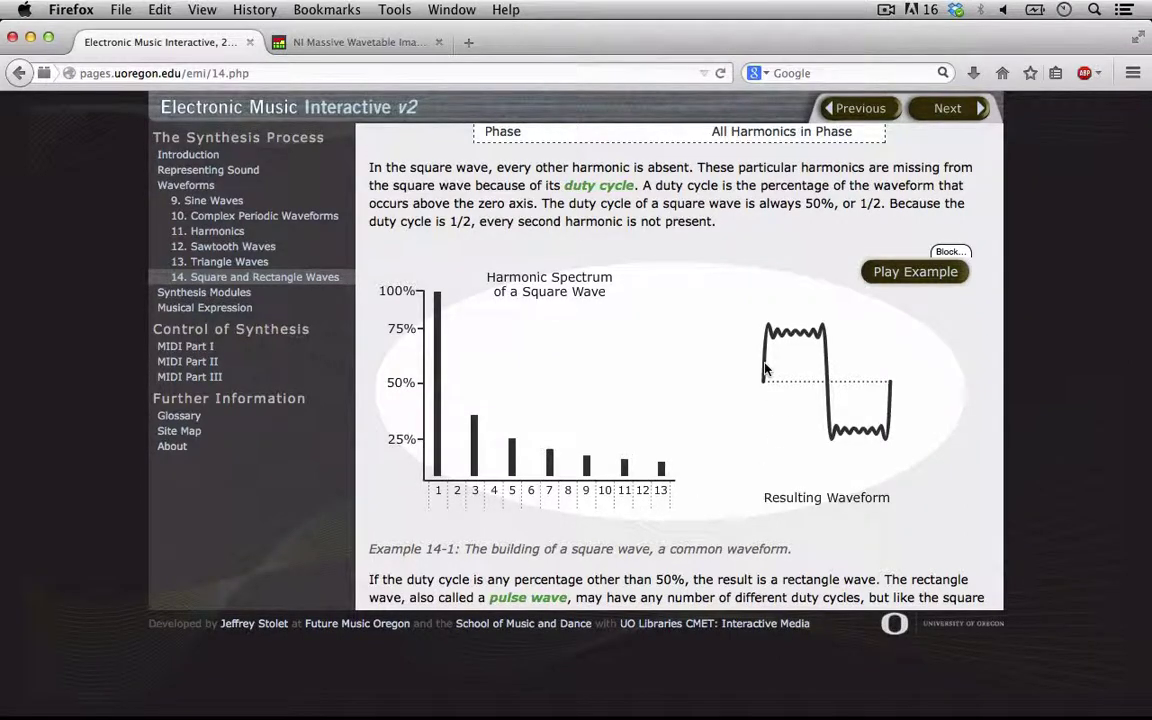
scroll(765, 369, "up", 1)
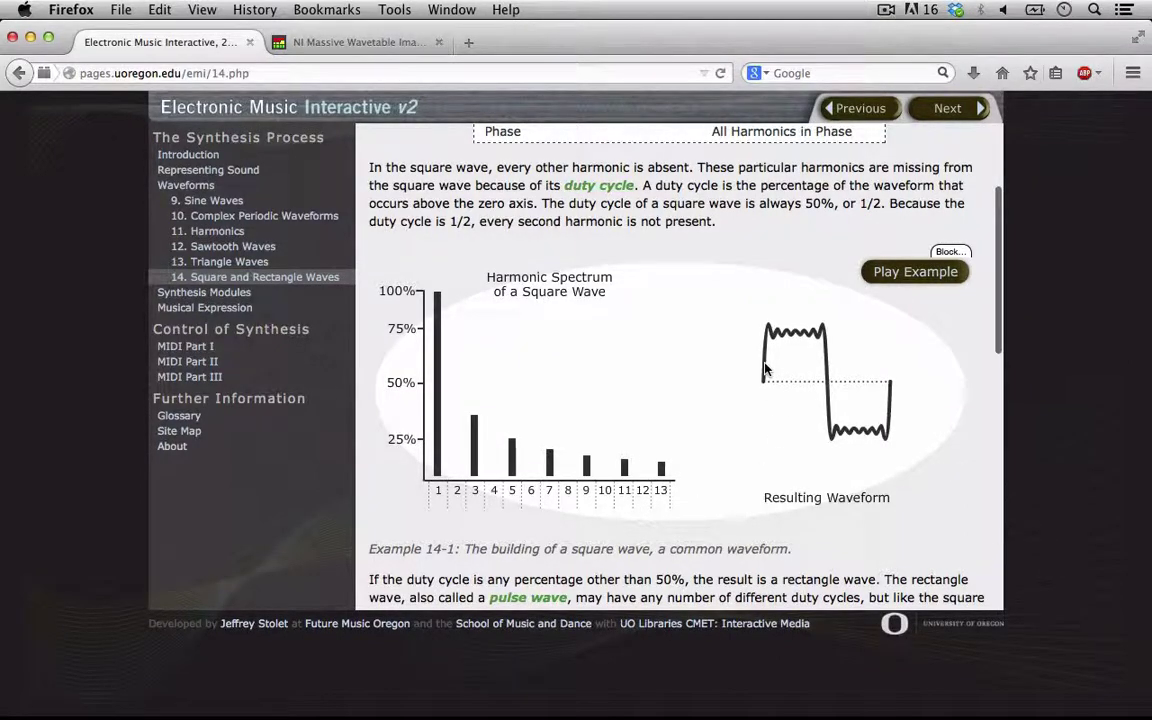
mouse_move(573, 710)
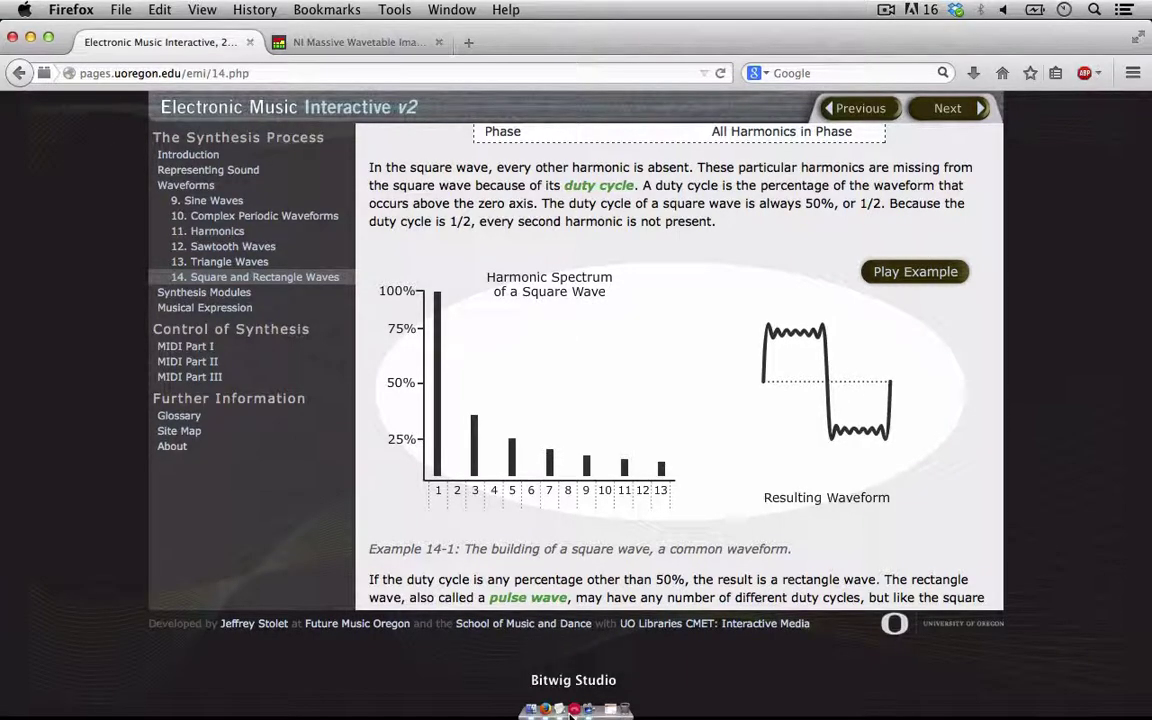
Step: Reset Polysynth's OSC1 shape and set it to -60%, then extend SPAN's range to 20 Hz
left_click(514, 708)
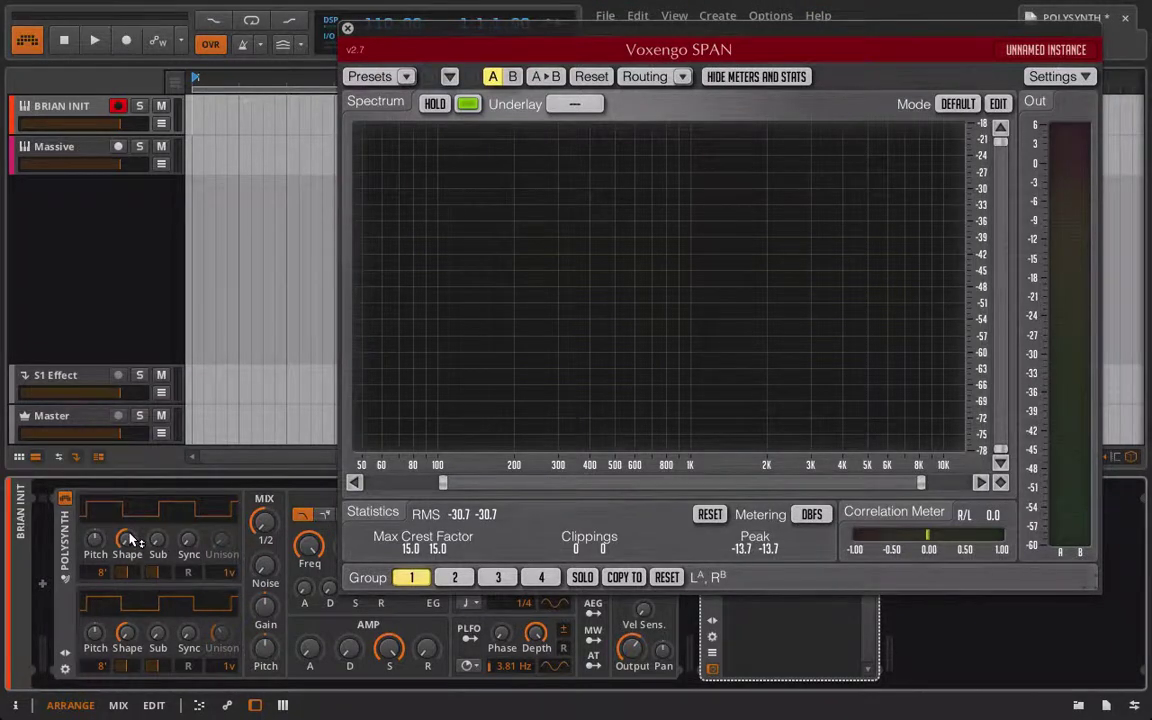
mouse_move(127, 540)
left_mouse_down()
mouse_move(127, 510)
mouse_move(128, 541)
left_mouse_up()
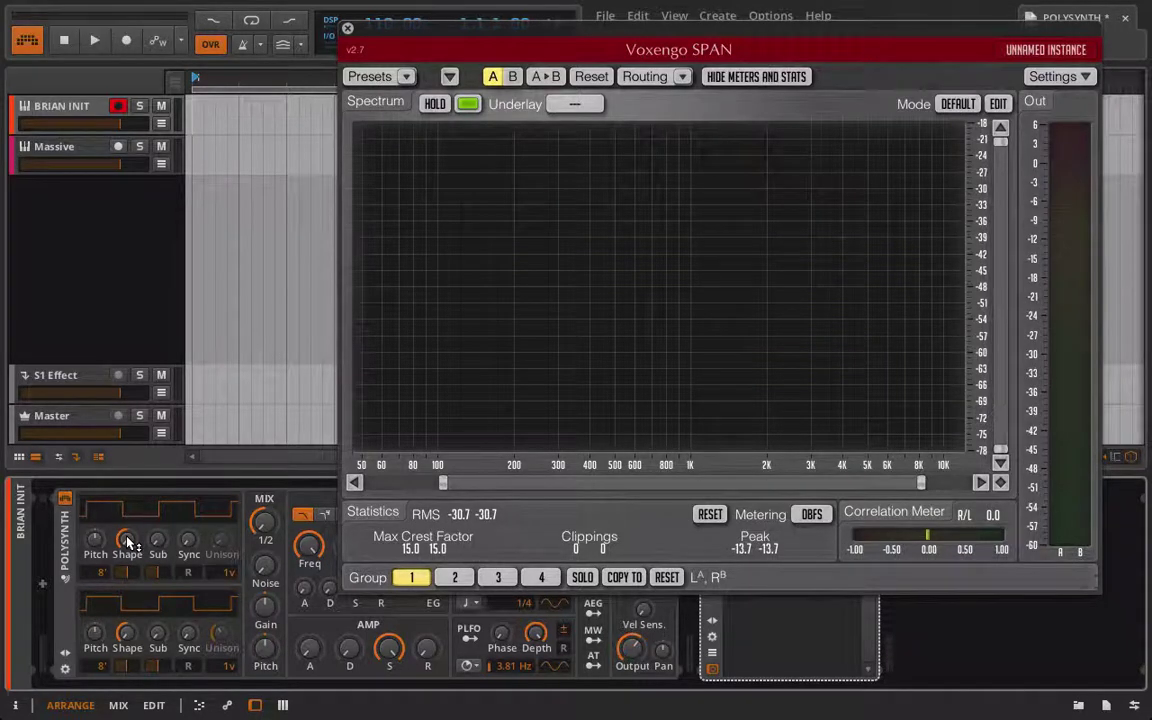
mouse_move(127, 540)
left_mouse_down()
mouse_move(127, 513)
mouse_move(127, 580)
mouse_move(127, 540)
left_mouse_up()
double_click(127, 540)
mouse_move(125, 545)
left_mouse_down()
mouse_move(125, 565)
mouse_move(123, 545)
left_mouse_up()
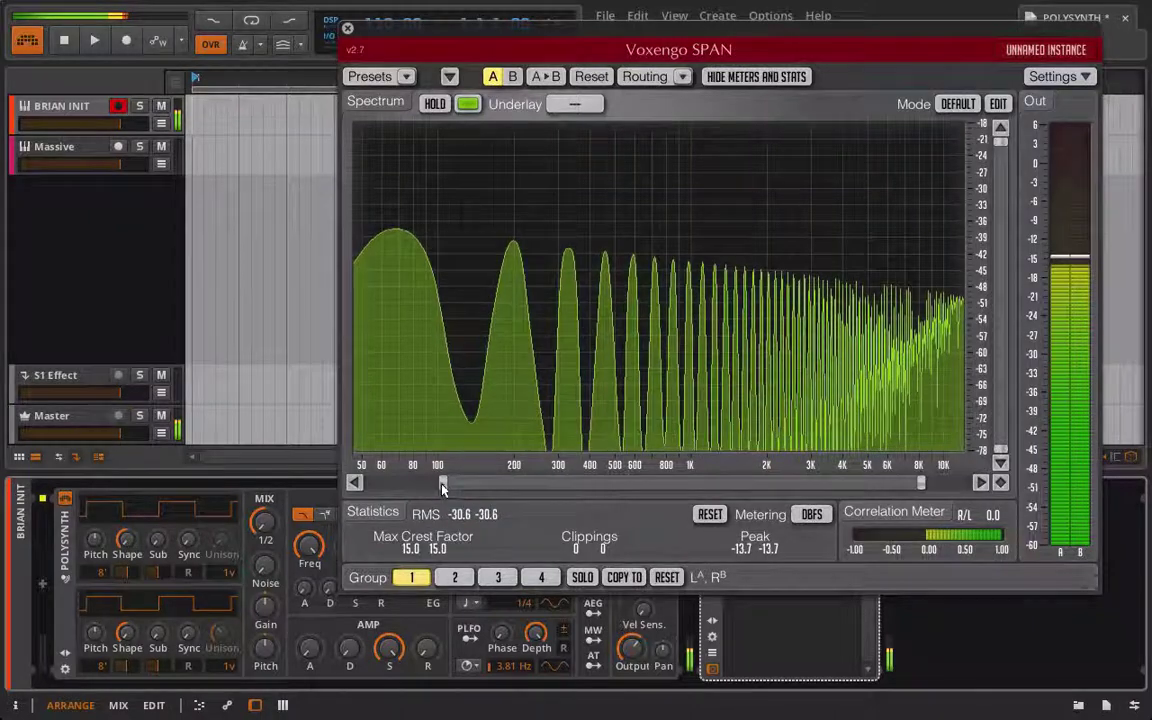
left_click_drag(440, 485, 130, 549)
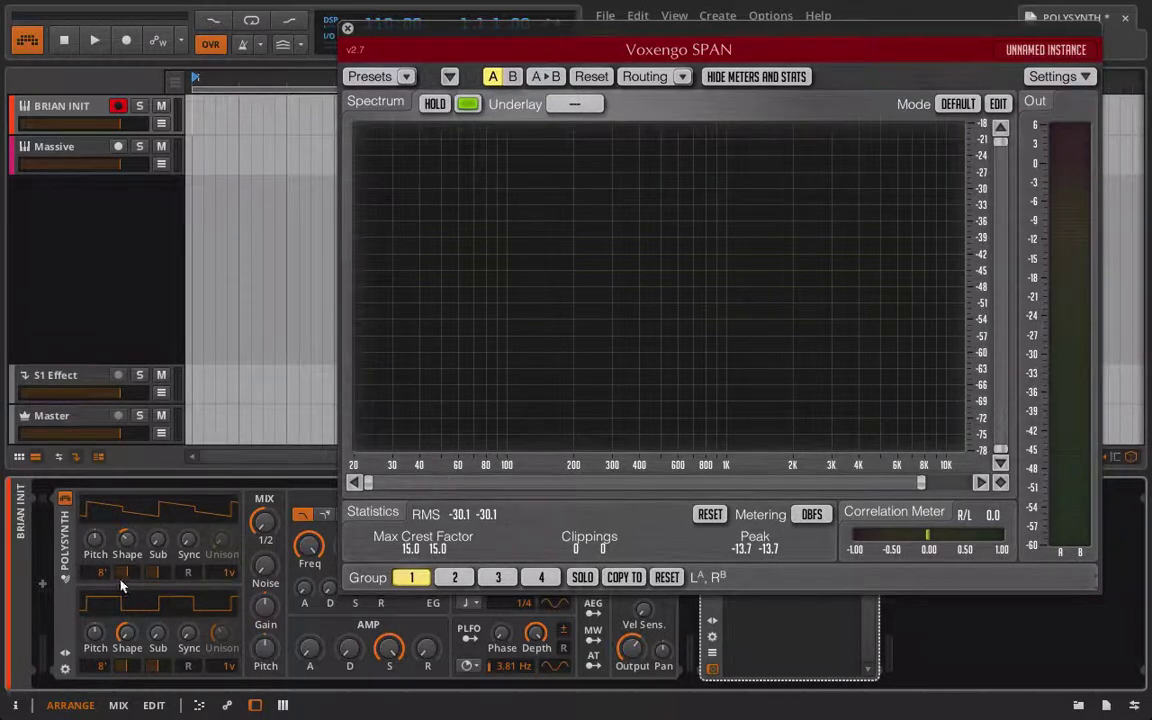
Step: Sweep Polysynth's OSC1 shape through 2%, 12%, 48% and 99% while watching SPAN's spectrum
left_click_drag(135, 555, 127, 545)
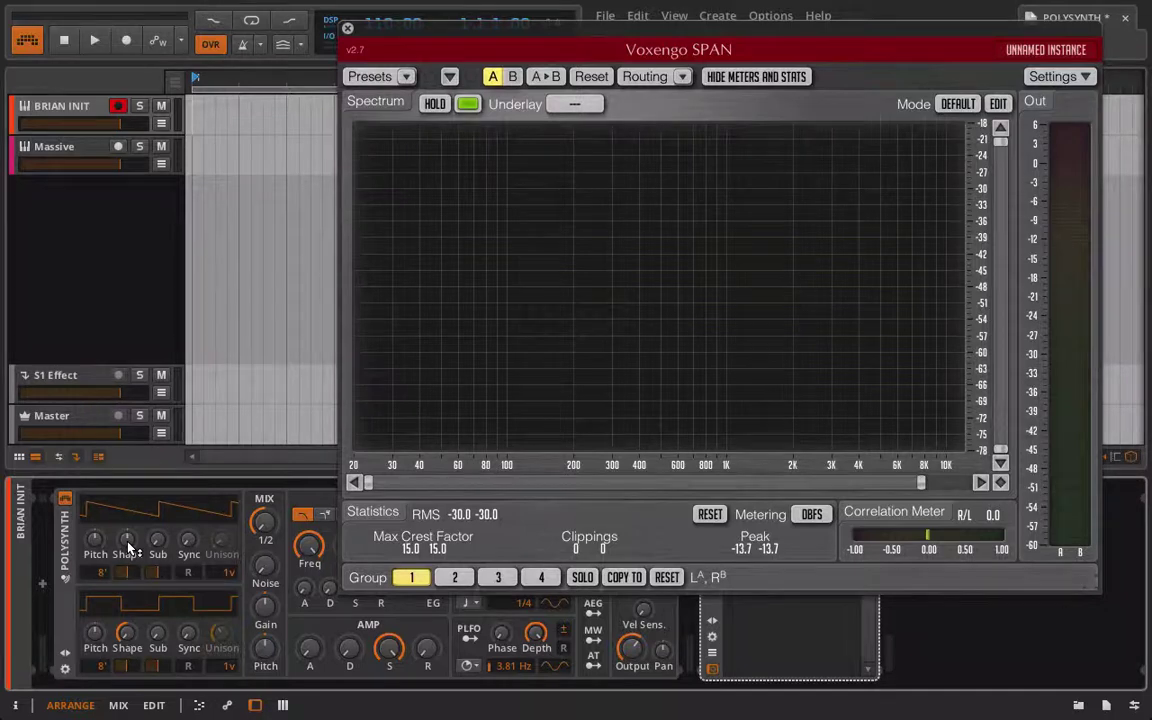
left_click(129, 548)
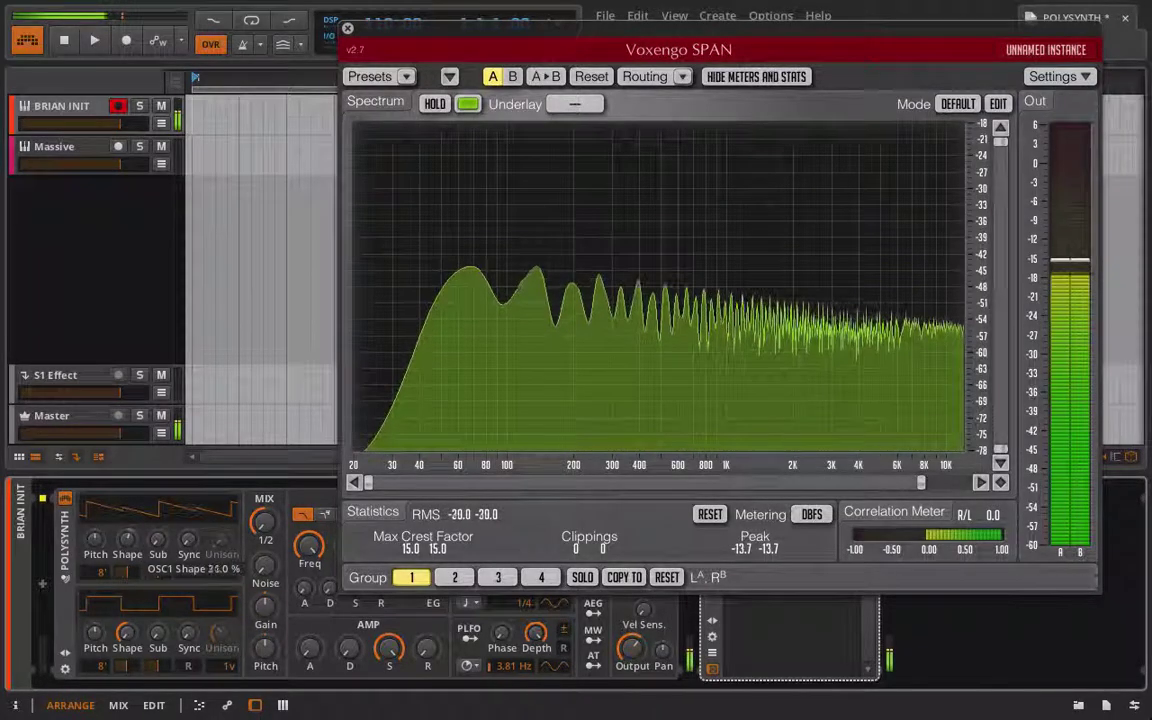
left_click_drag(129, 548, 129, 485)
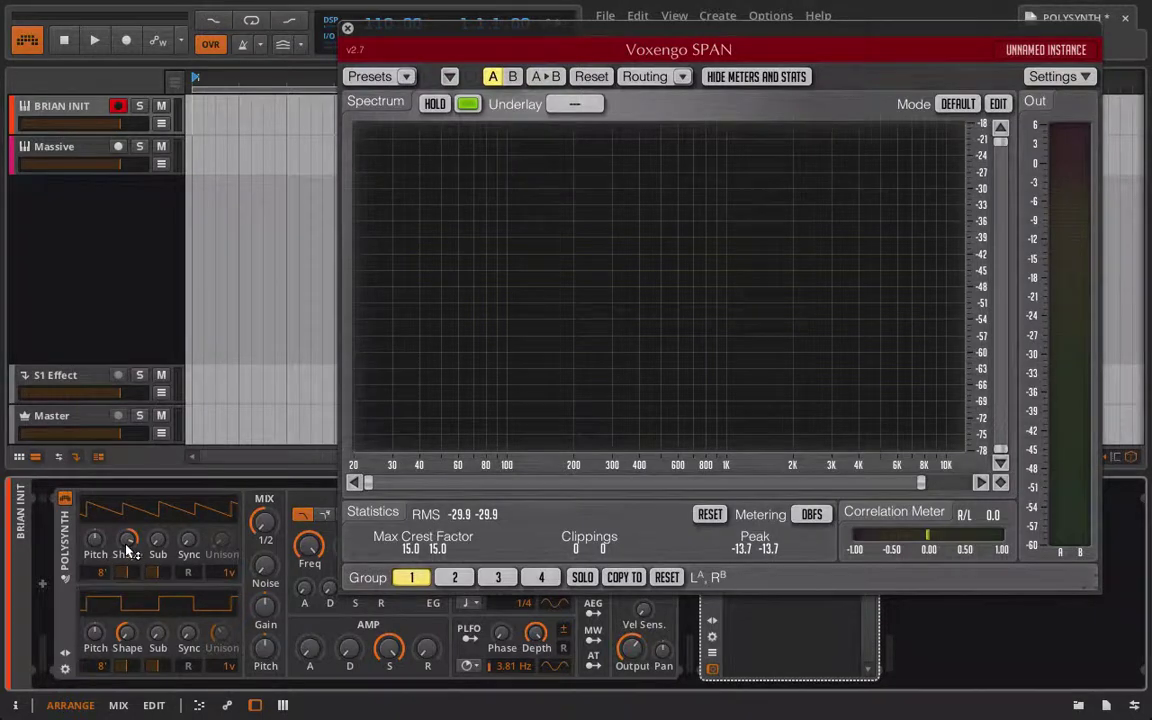
left_click_drag(128, 549, 128, 575)
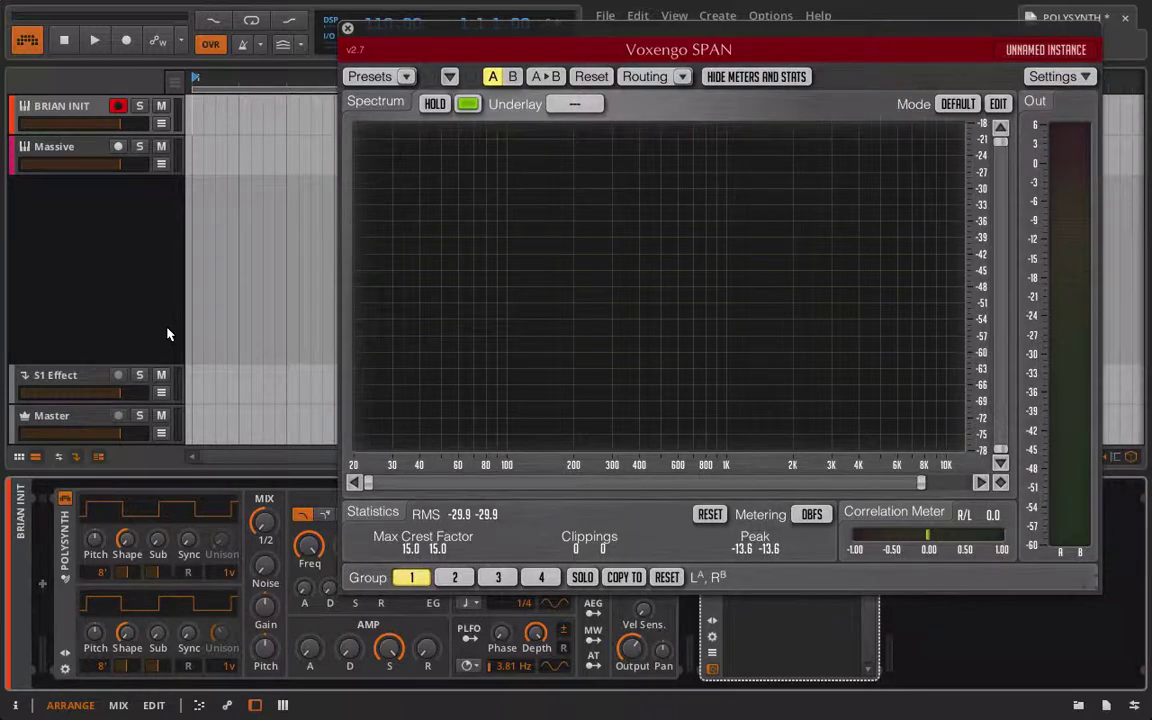
Step: Close the SPAN window, view the NI Massive Wavetable Images tab in Firefox, then return to Bitwig
left_click(347, 28)
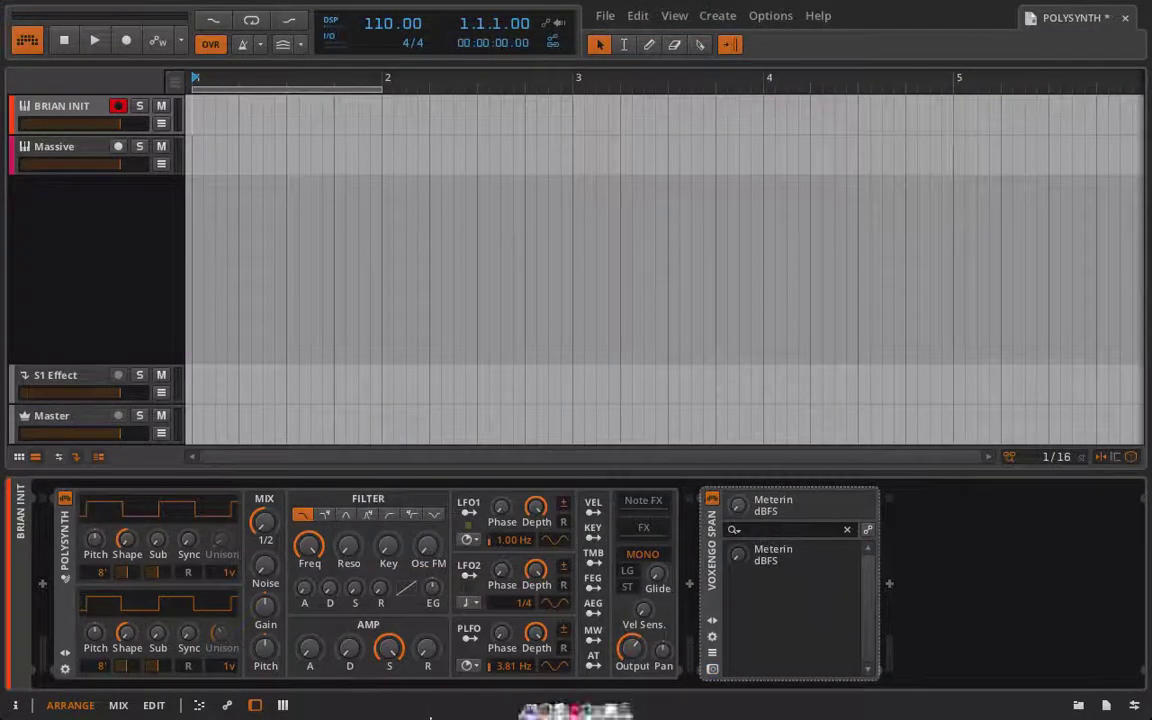
left_click(548, 712)
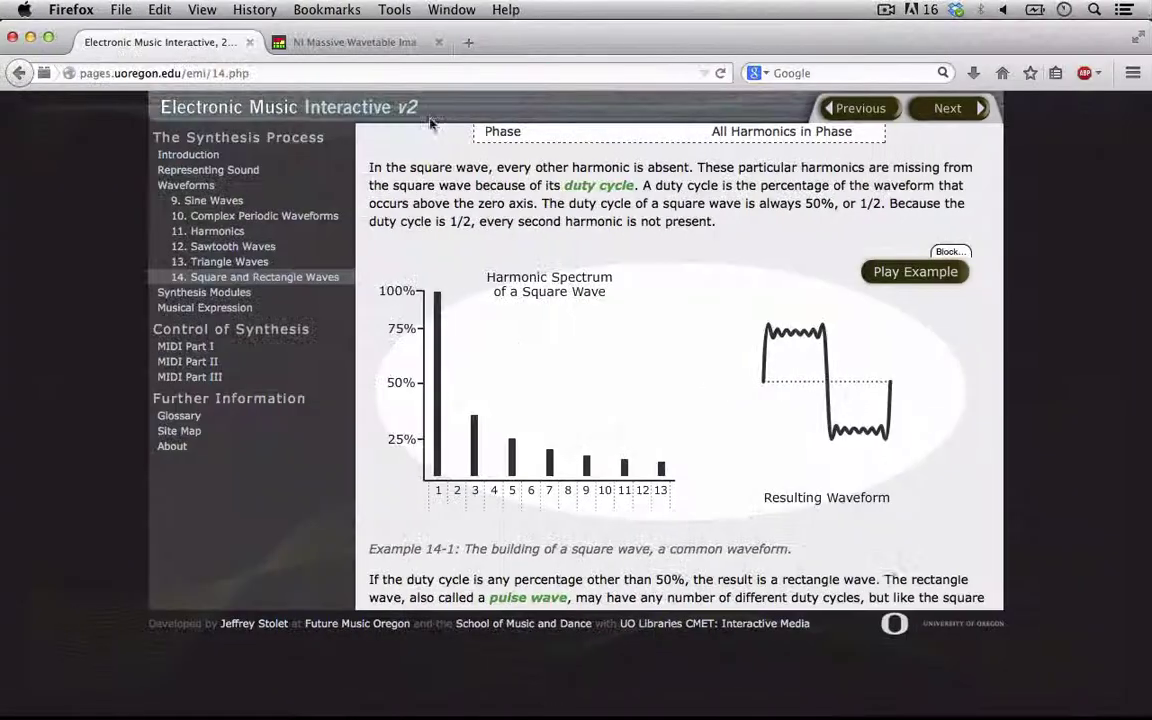
left_click(354, 42)
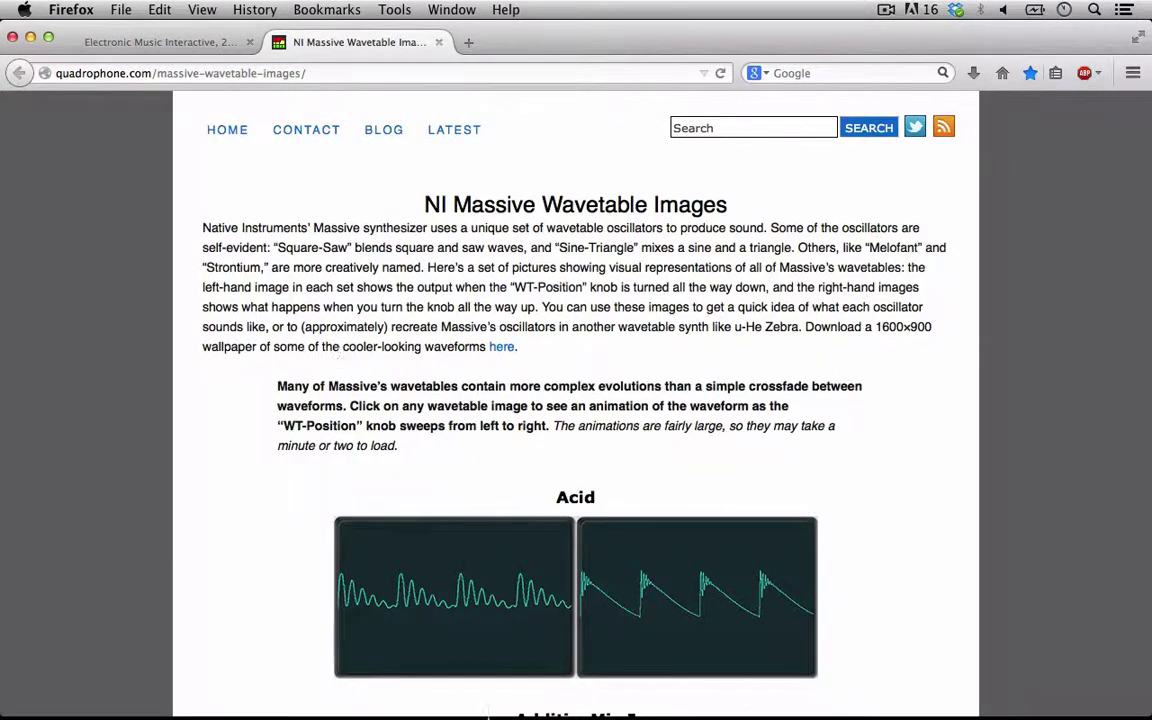
left_click(578, 710)
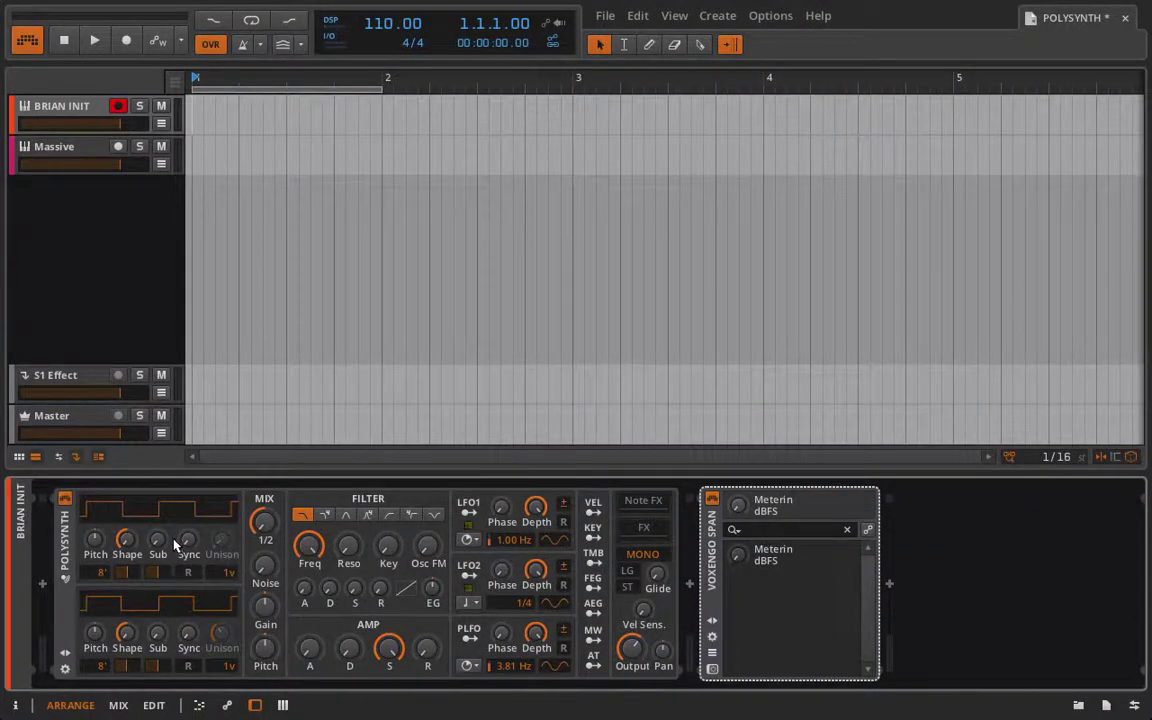
Step: Set Polysynth's OSC1 shape to 23%, then show the NI Massive Wavetable Images page in Firefox
mouse_move(128, 546)
left_mouse_down()
mouse_move(128, 518)
mouse_move(128, 552)
left_mouse_up()
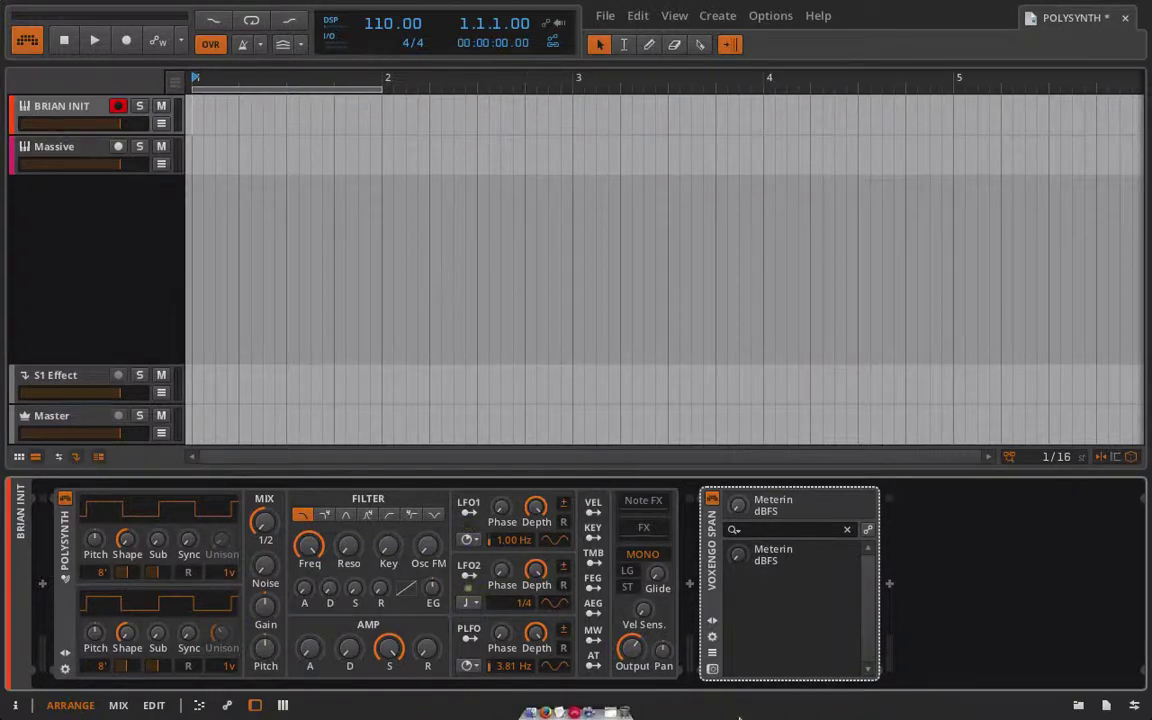
left_click(540, 702)
scroll(400, 470, "down", 10)
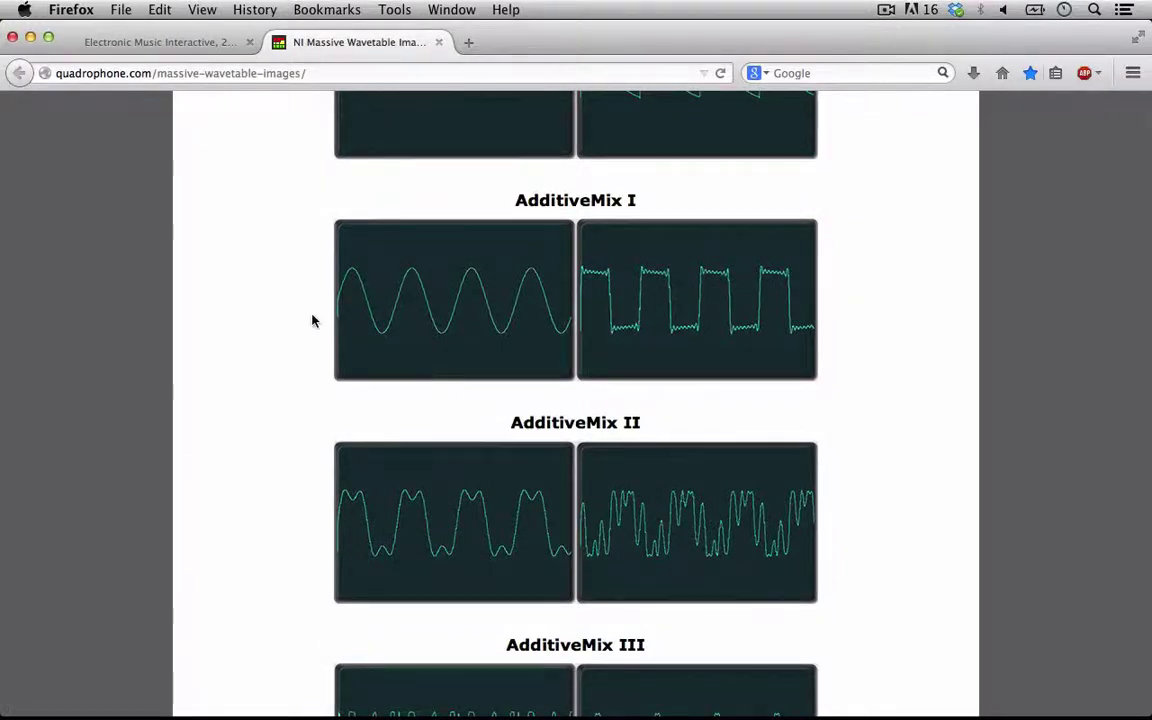
Step: Scroll to the AdditiveMix VI, AdditiveOctaves and A. I. wavetable diagrams, then return to Bitwig Studio
scroll(312, 320, "down", 10)
scroll(312, 320, "down", 2)
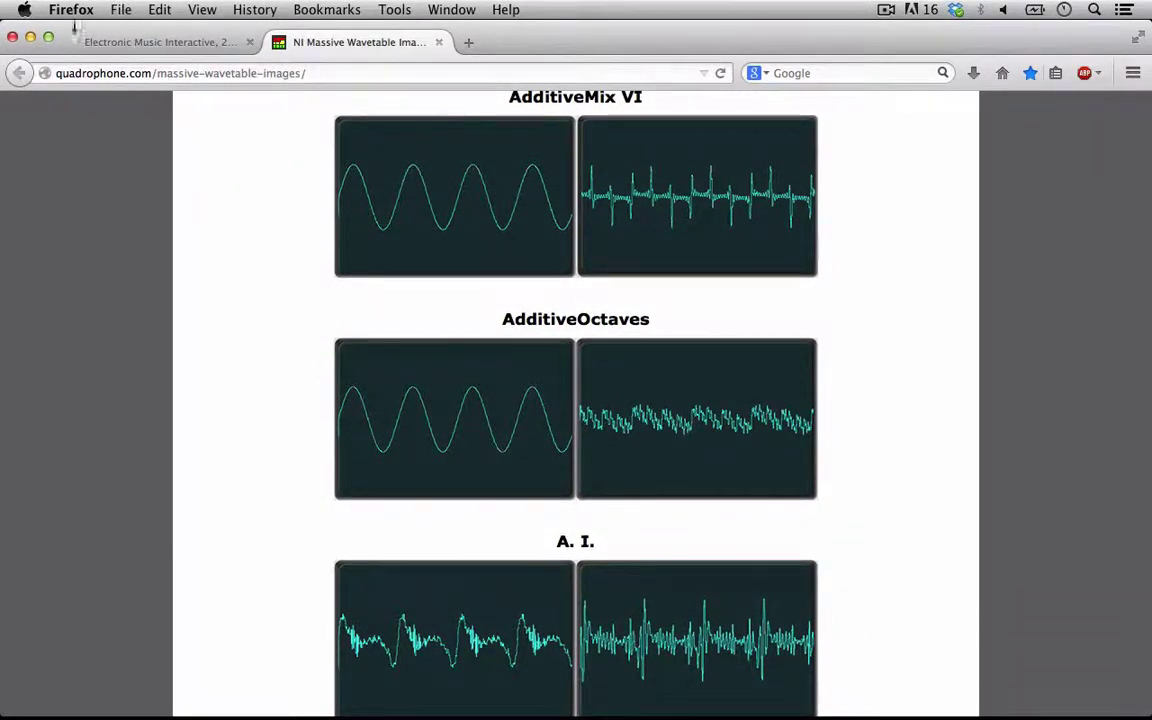
mouse_move(532, 712)
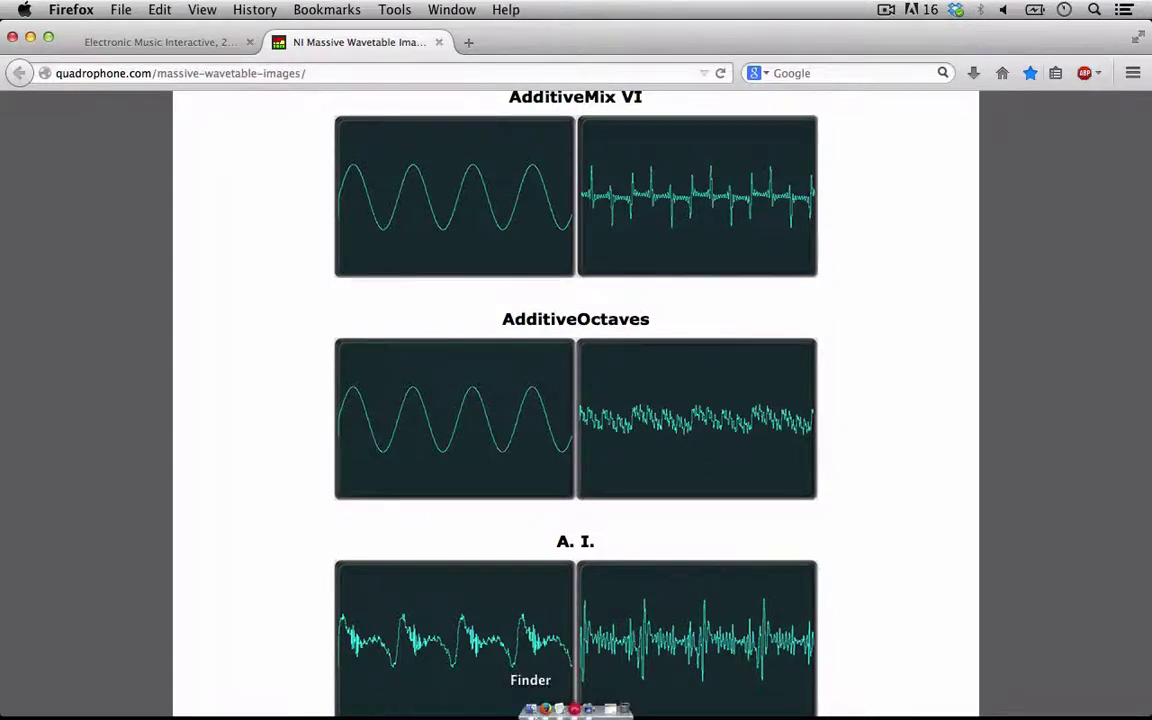
left_click(573, 710)
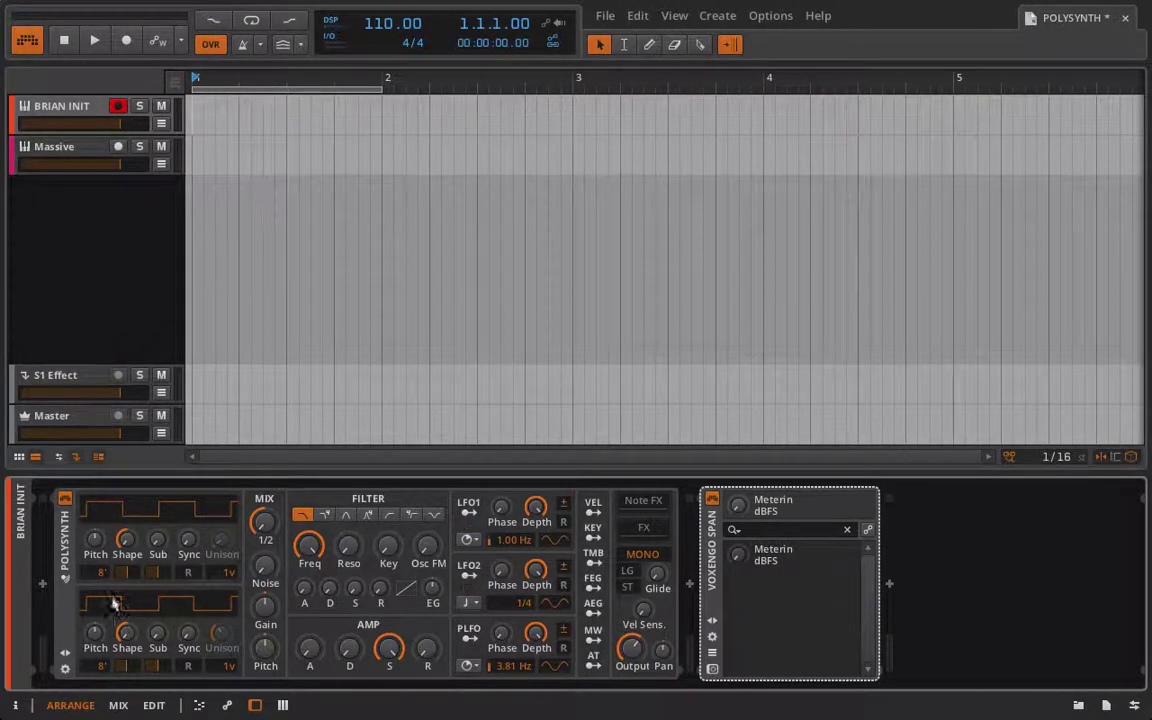
Step: Make Polysynth's OSC1 a sawtooth and place Voxengo SPAN after Massive on the Massive track
scroll(118, 553, "up", 5)
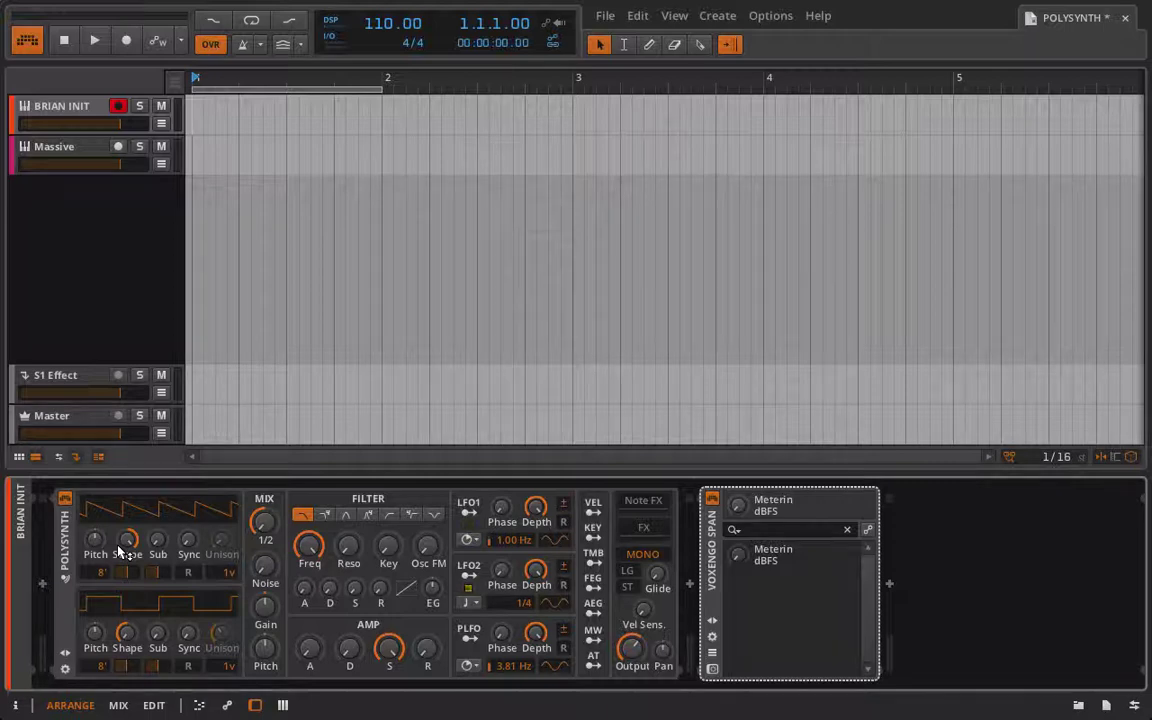
left_click(40, 148)
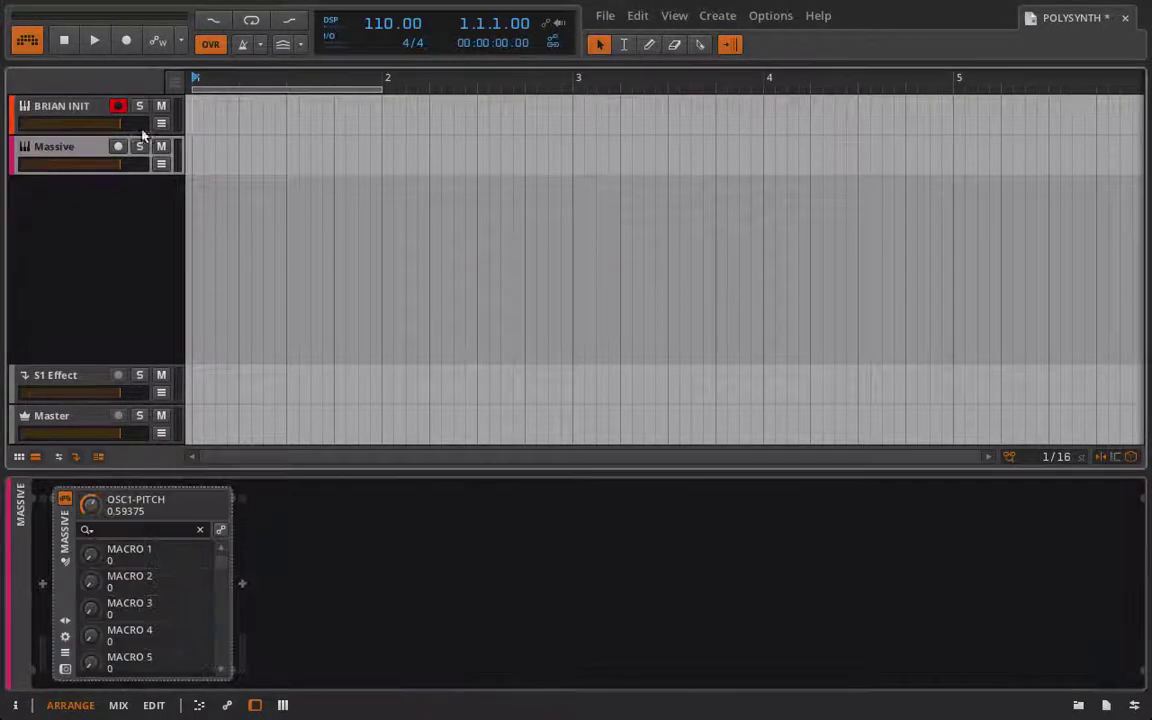
left_click(84, 116)
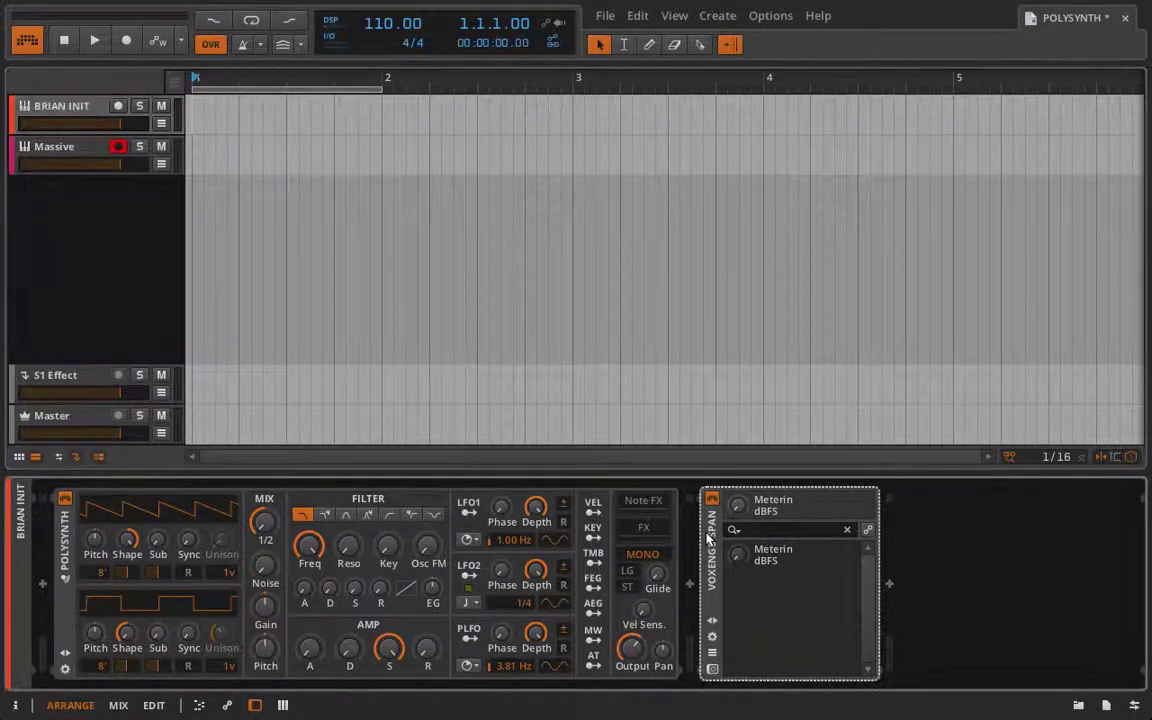
left_click(90, 148)
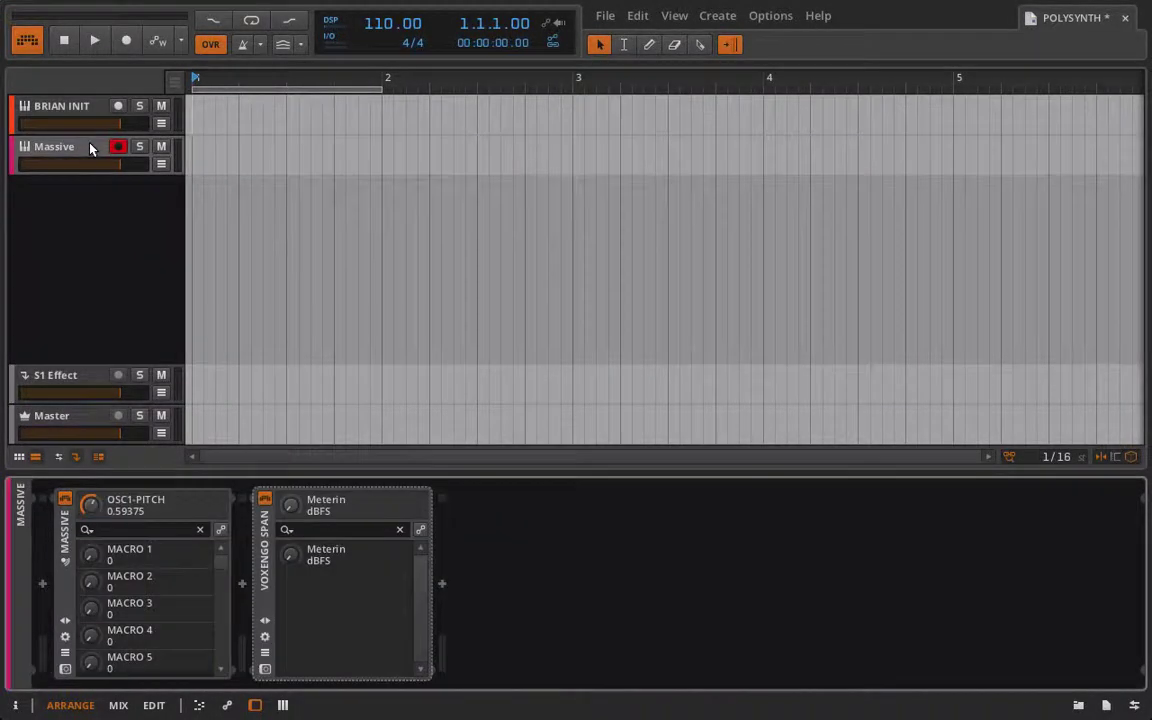
Step: Open the Massive and SPAN plug-in windows, arranged with SPAN on the left and Massive on the right
left_click(66, 669)
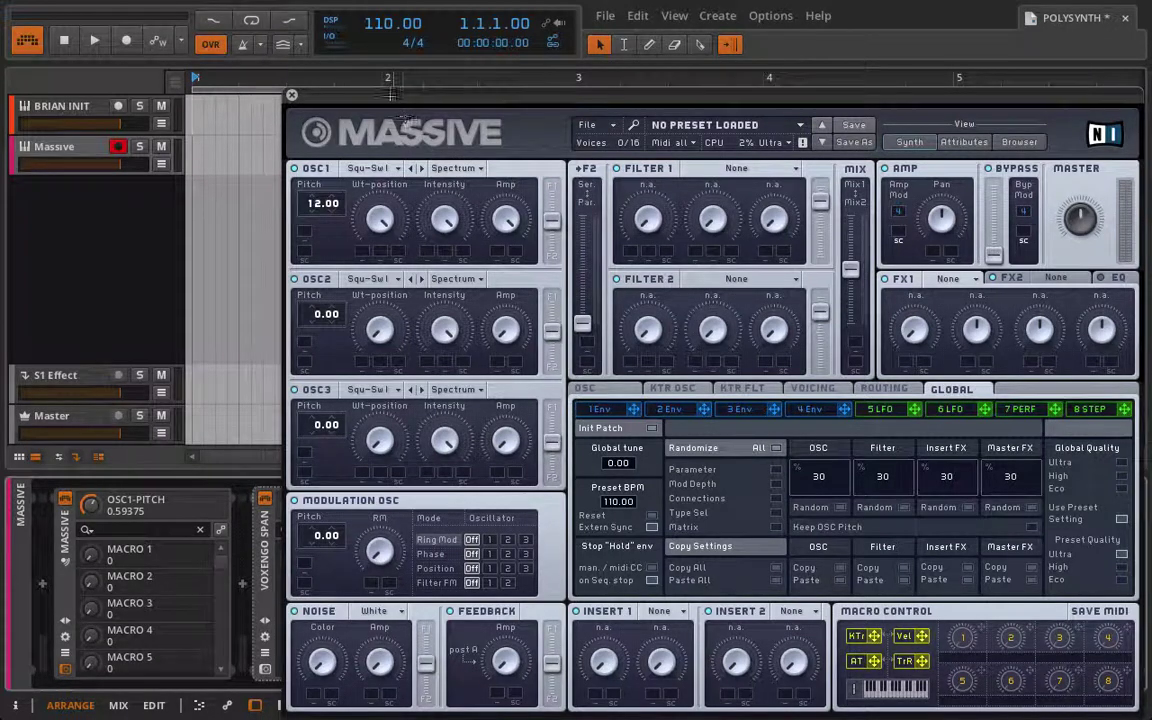
left_click_drag(355, 95, 69, 29)
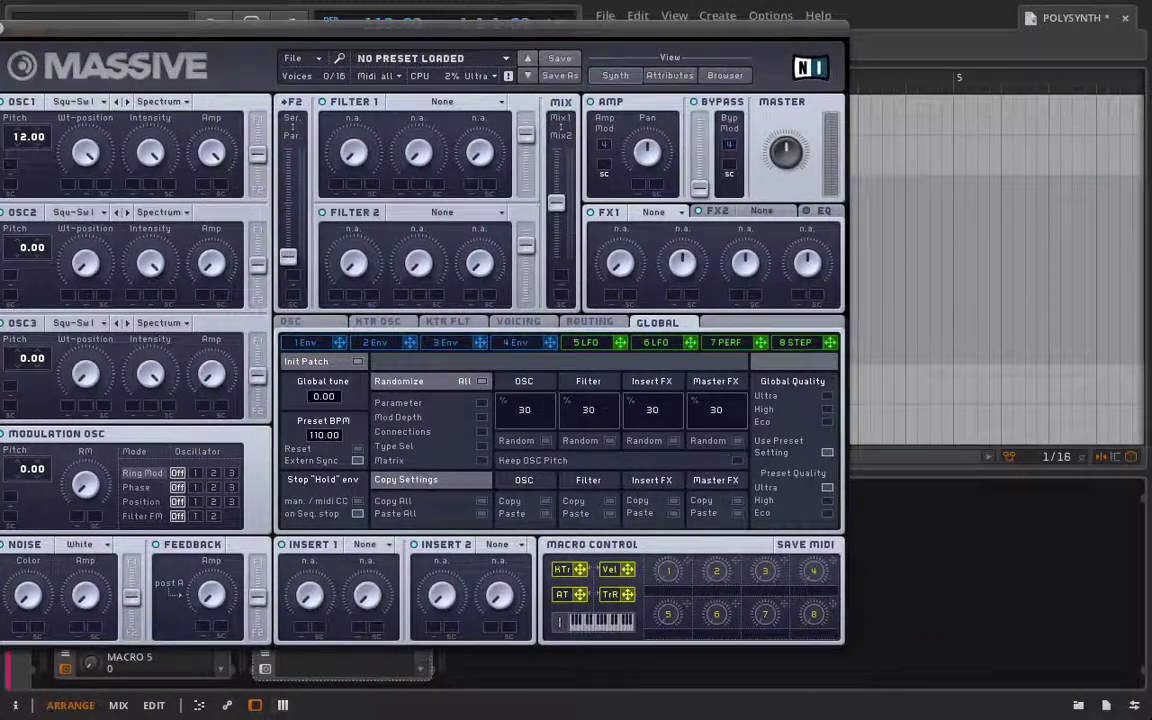
left_click(265, 668)
left_click_drag(262, 37, 323, 41)
left_click(968, 40)
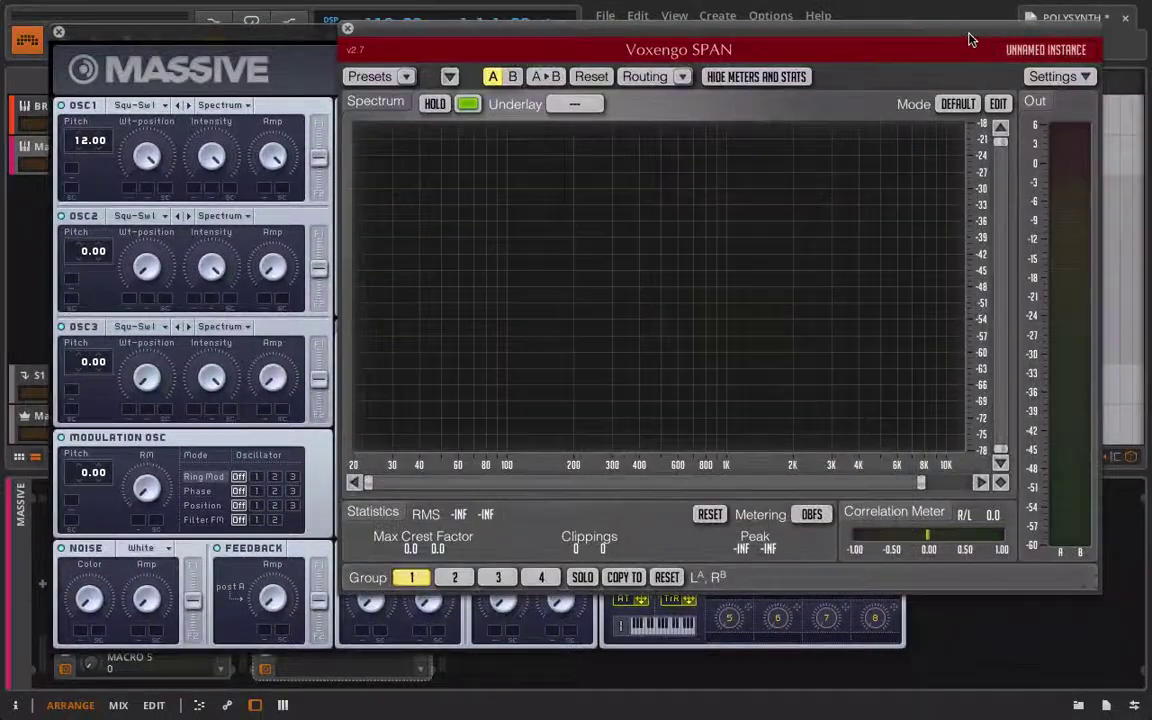
left_click(145, 162)
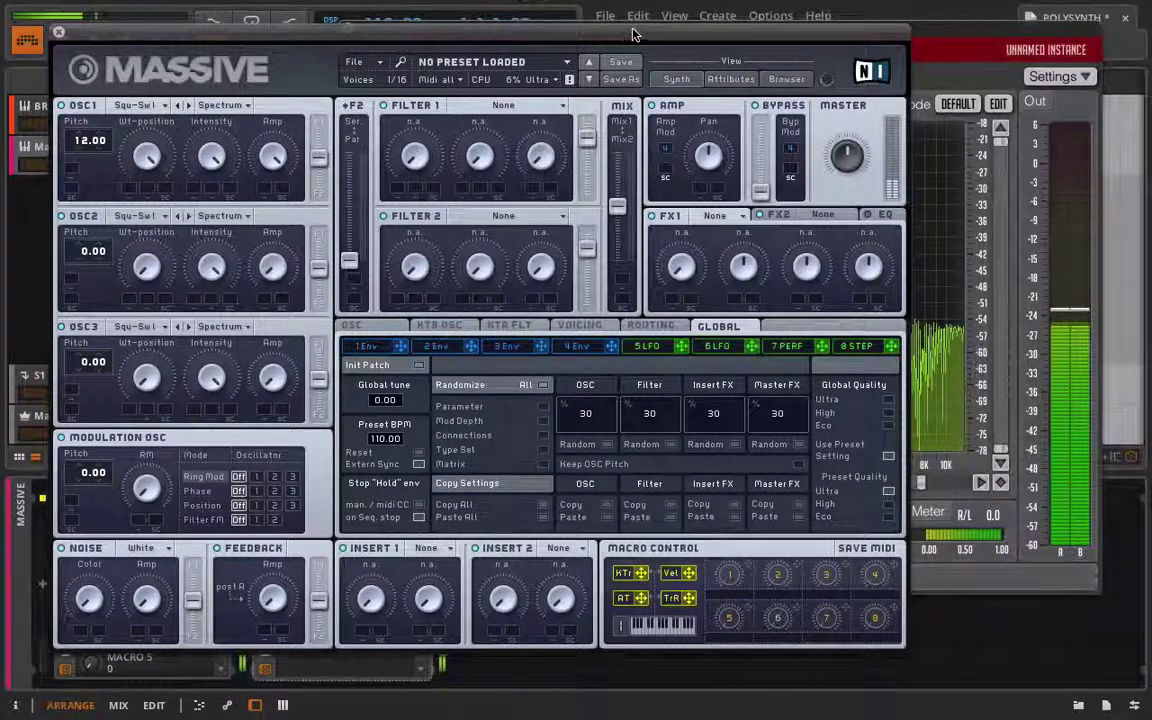
left_click_drag(632, 36, 1150, 45)
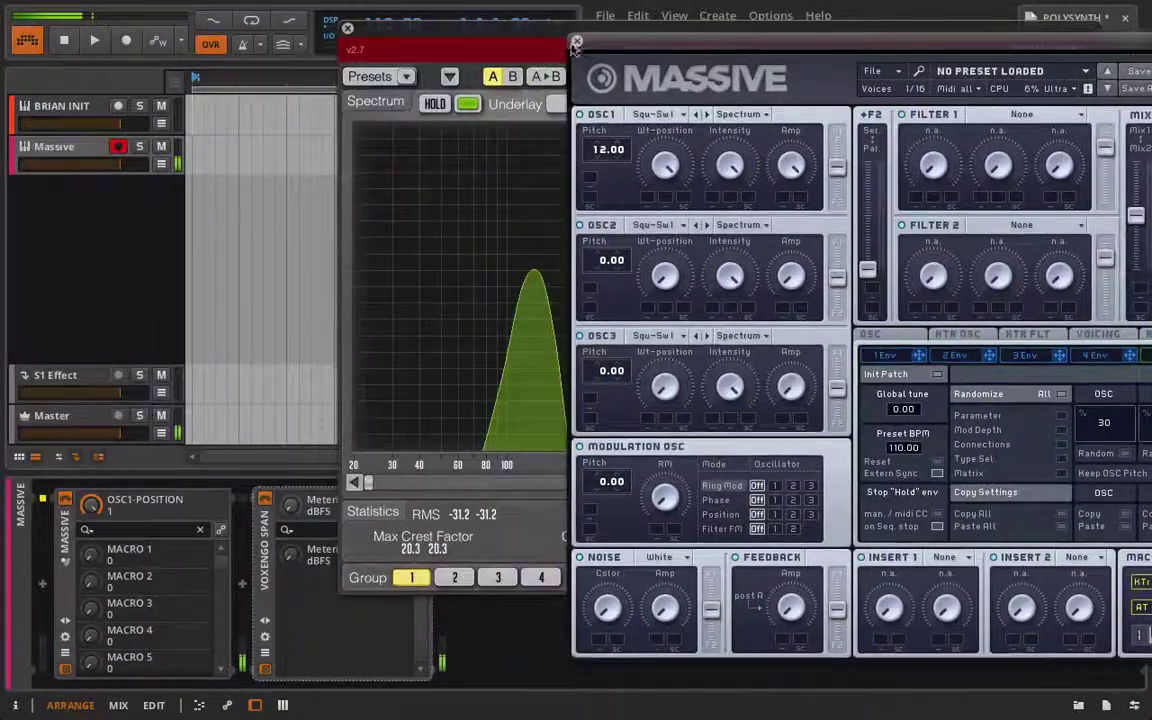
left_click_drag(540, 48, 10, 30)
left_click_drag(676, 41, 763, 37)
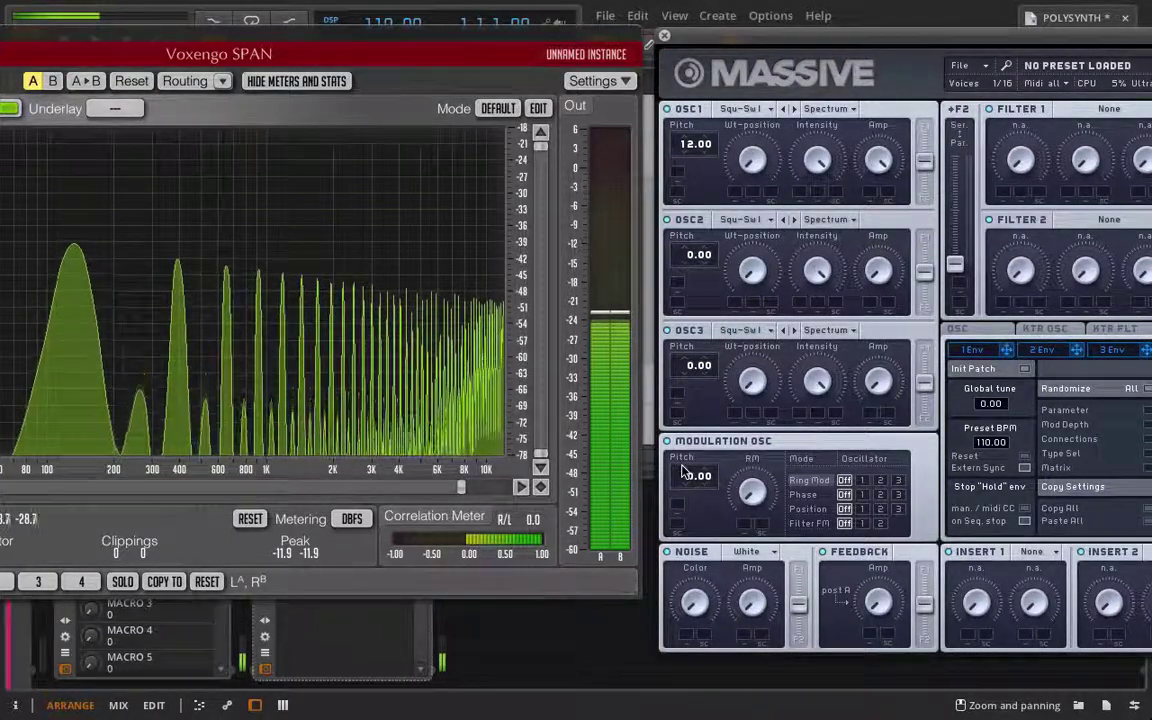
Step: Set Massive's OSC1 wavetable to Dirty Needle and view its harmonics in SPAN
left_click(760, 109)
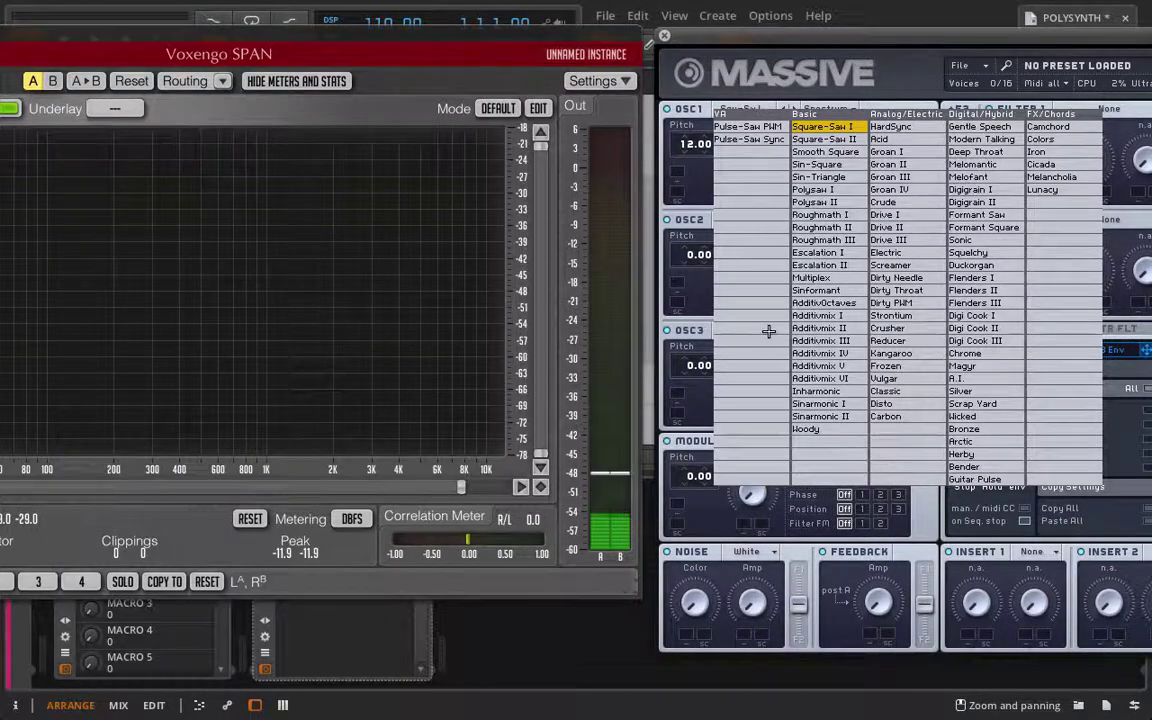
left_click(886, 278)
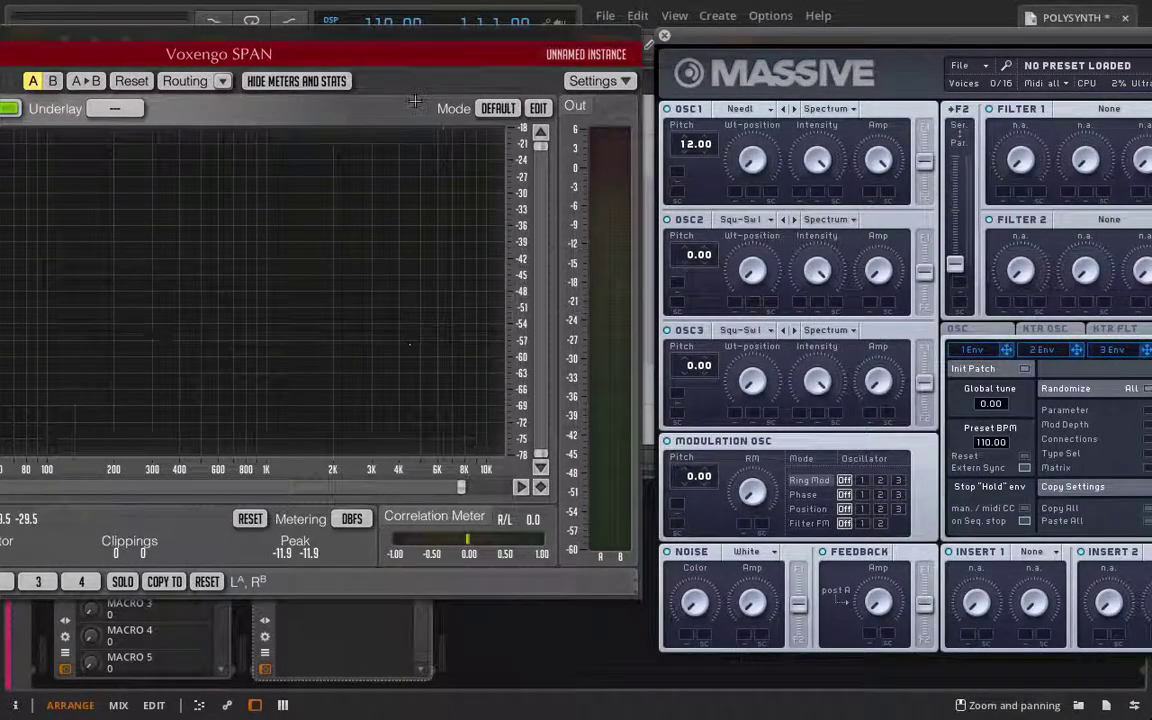
left_click_drag(365, 34, 455, 6)
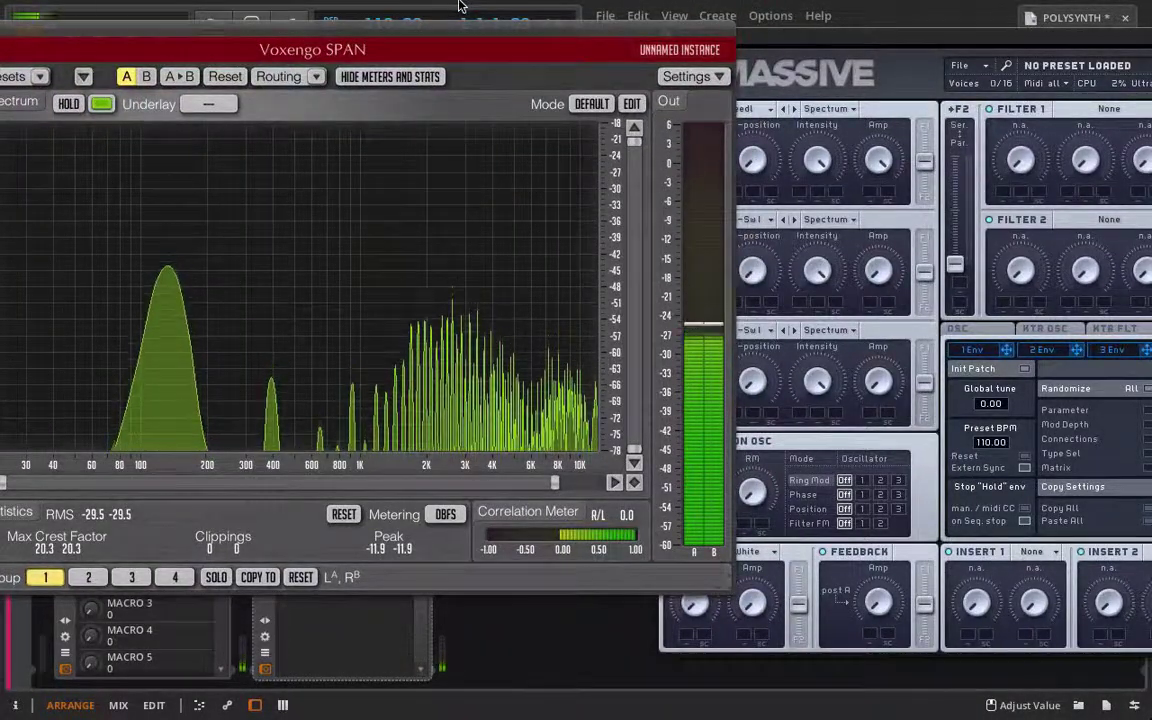
left_click(758, 88)
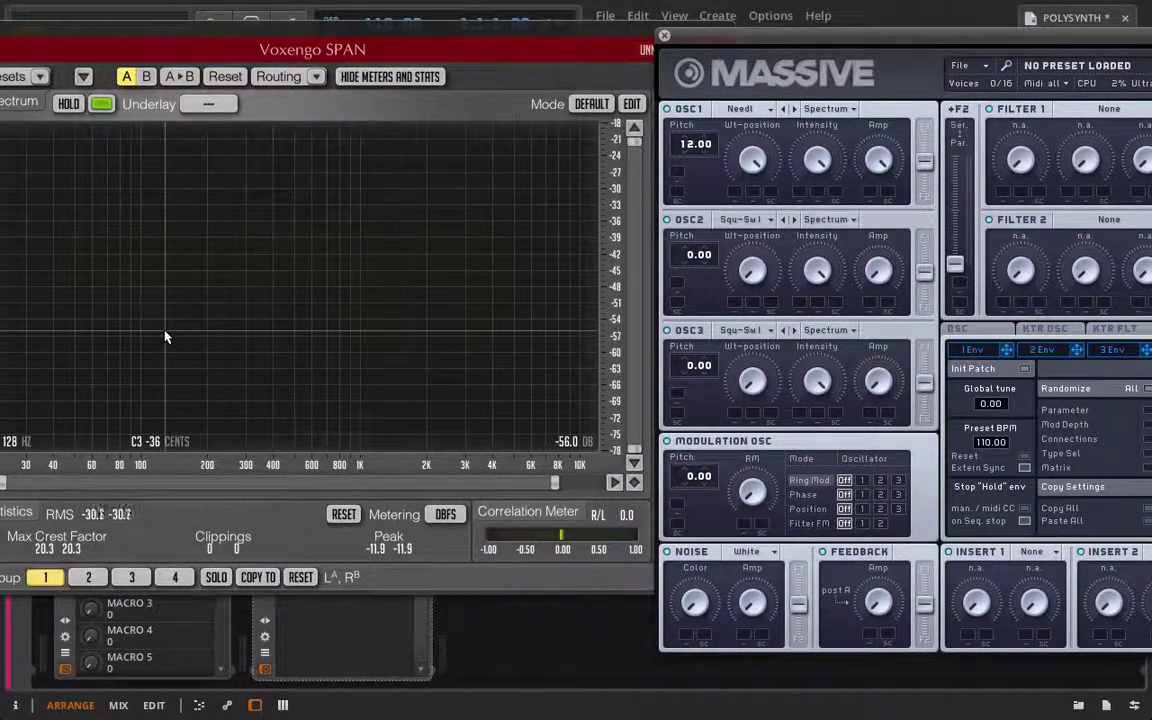
Step: Close the SPAN window and switch Polysynth's OSC1 shape from saw back to square
left_click_drag(113, 26, 501, 120)
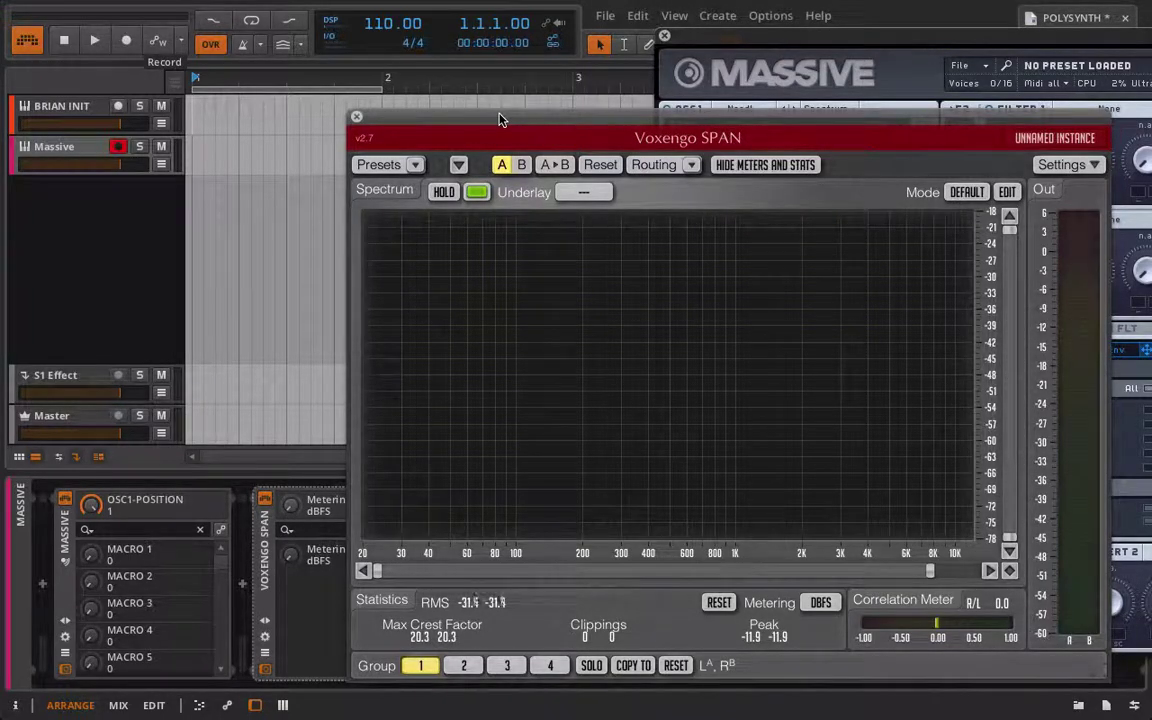
left_click_drag(501, 120, 199, 35)
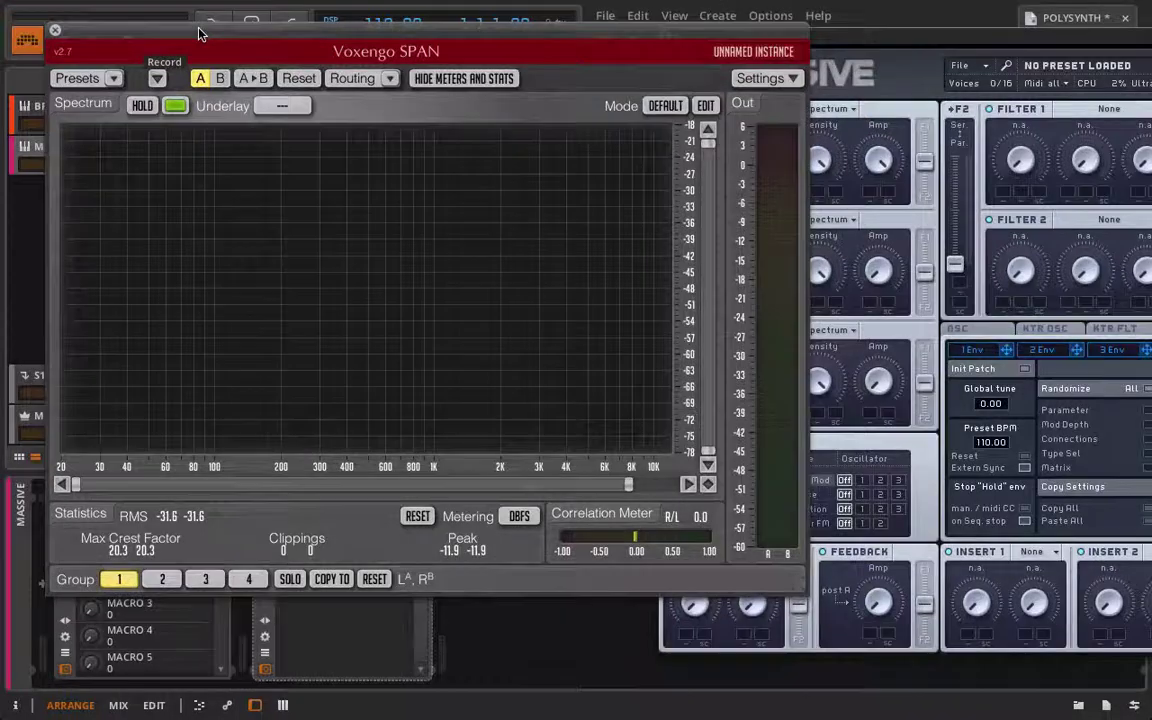
left_click(55, 32)
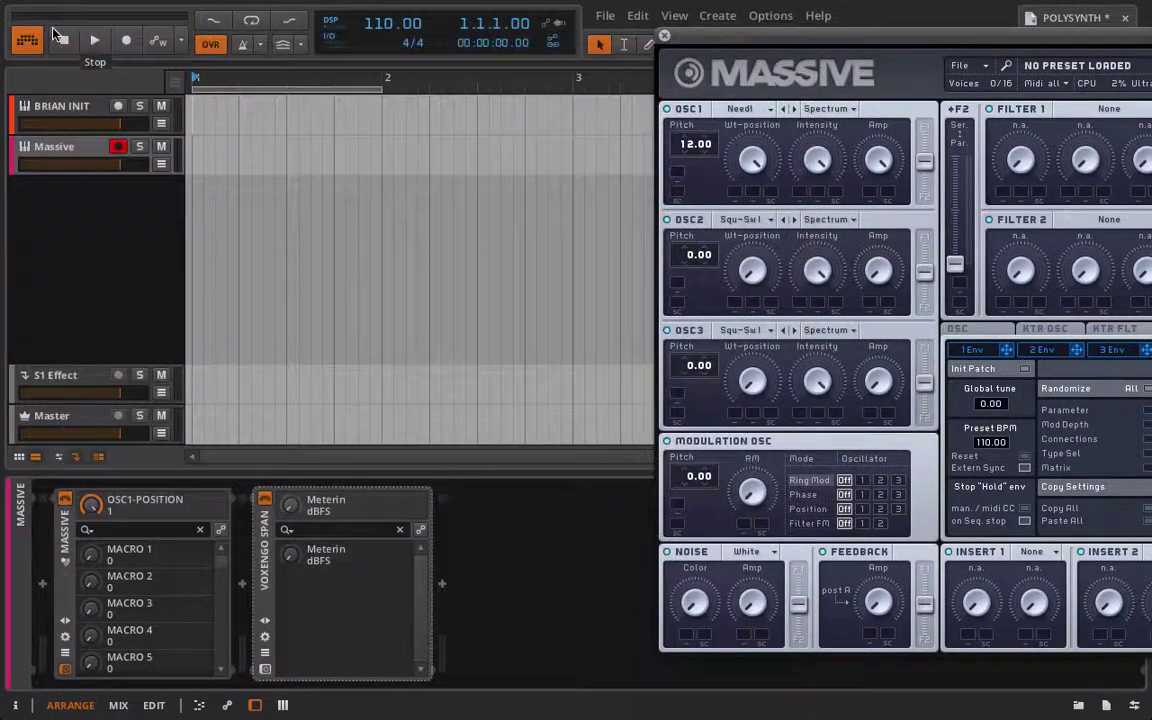
left_click(78, 109)
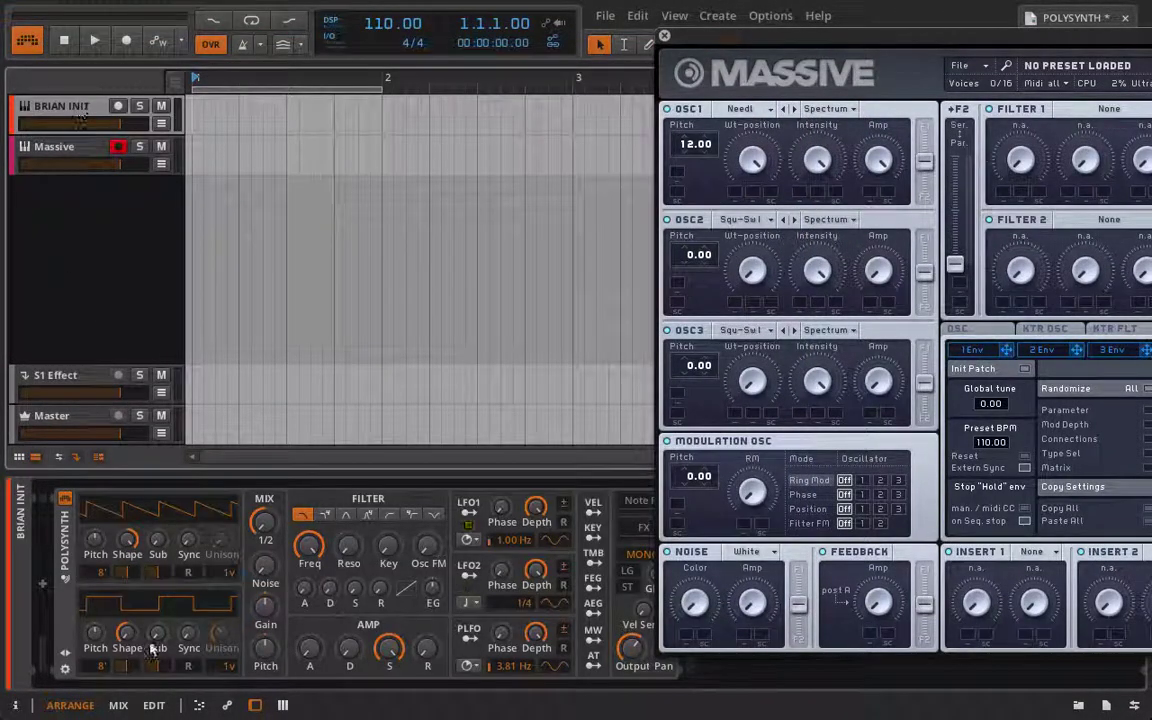
left_click_drag(127, 538, 124, 548)
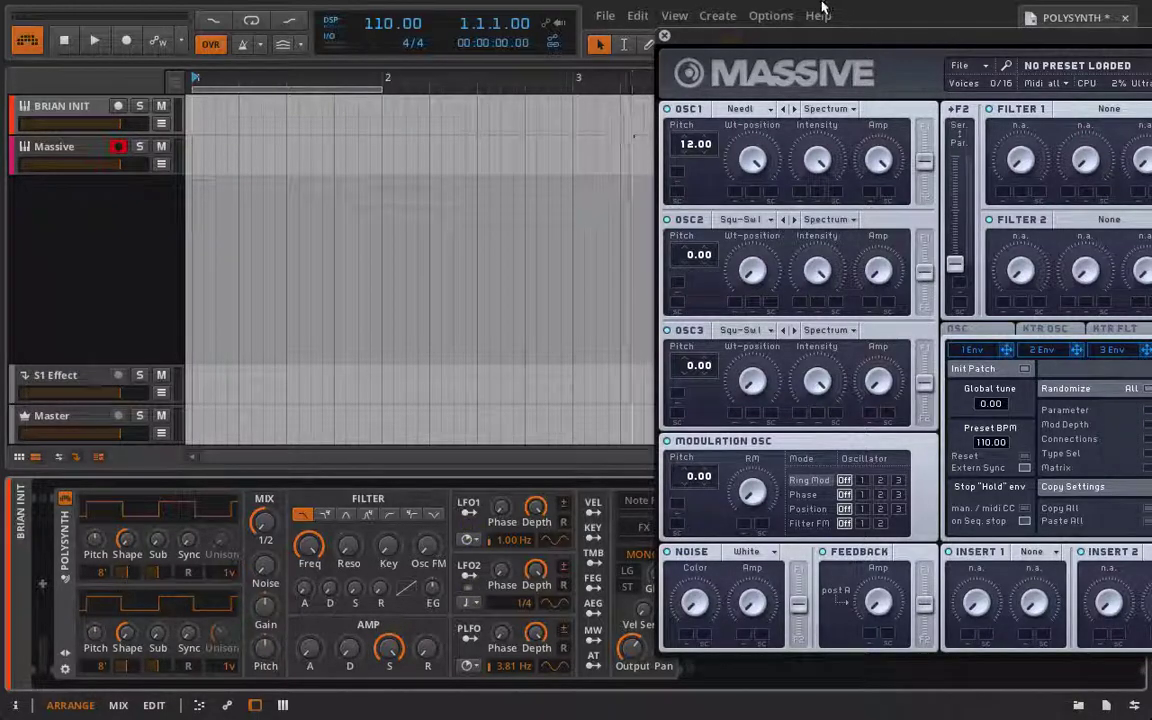
Step: Close the Massive window and switch Polysynth's OSC1 shape from saw to square
left_click(665, 38)
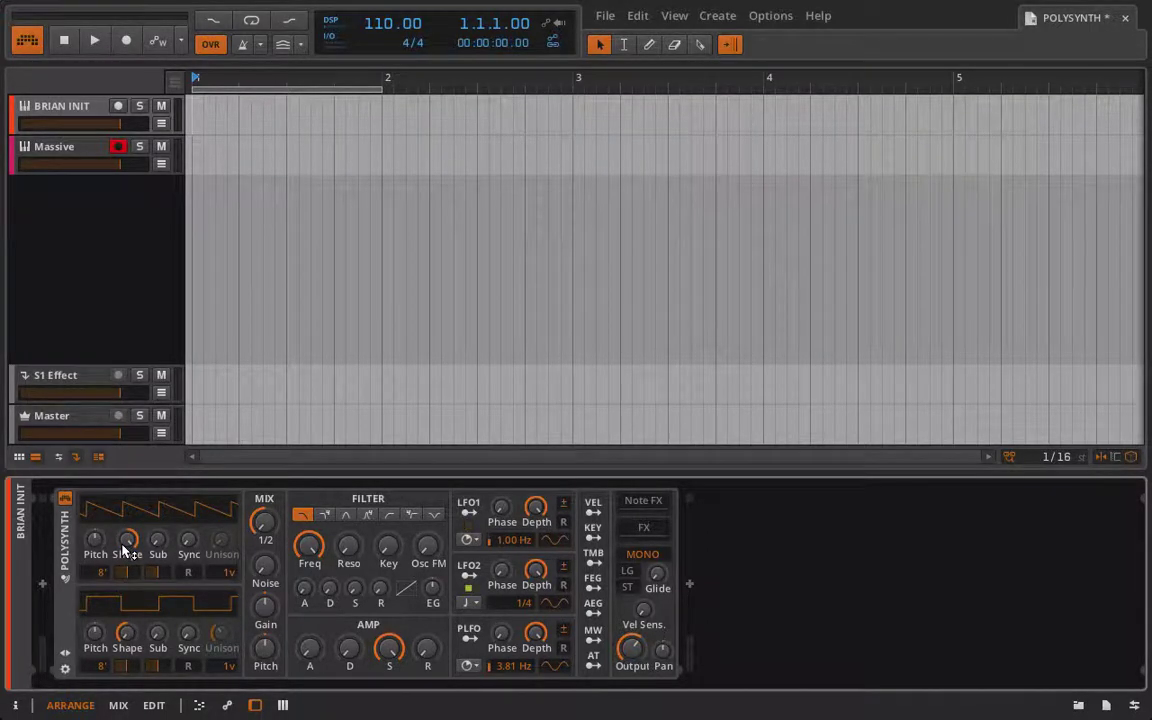
left_click_drag(125, 550, 125, 550)
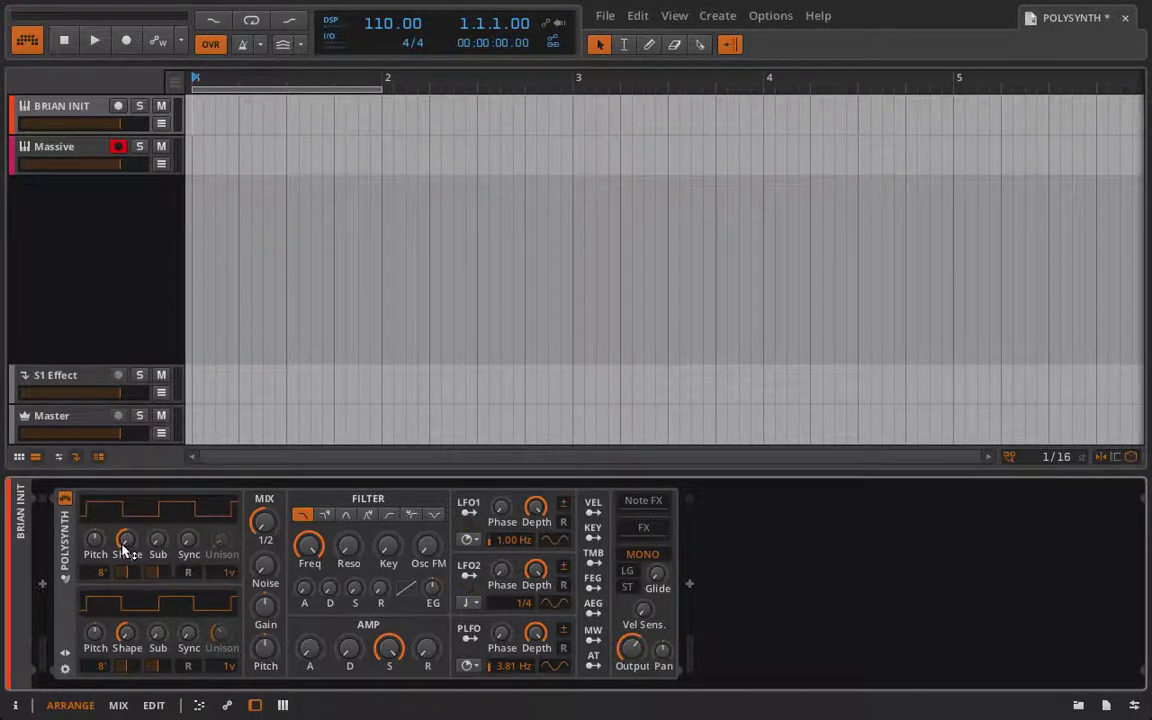